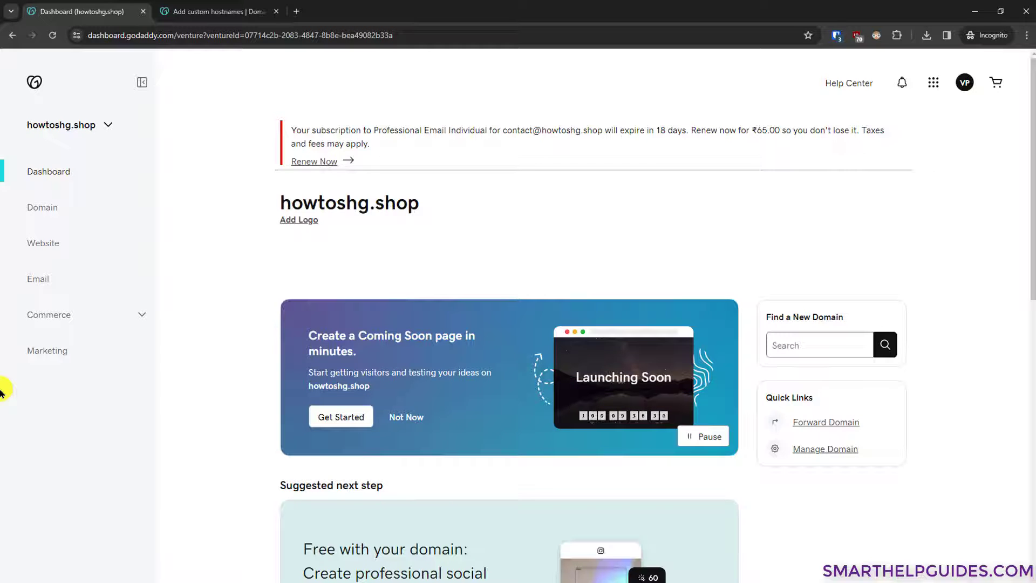
Open the DNS management page of the howtoshg.shop domain from the account's products list
left_click(35, 81)
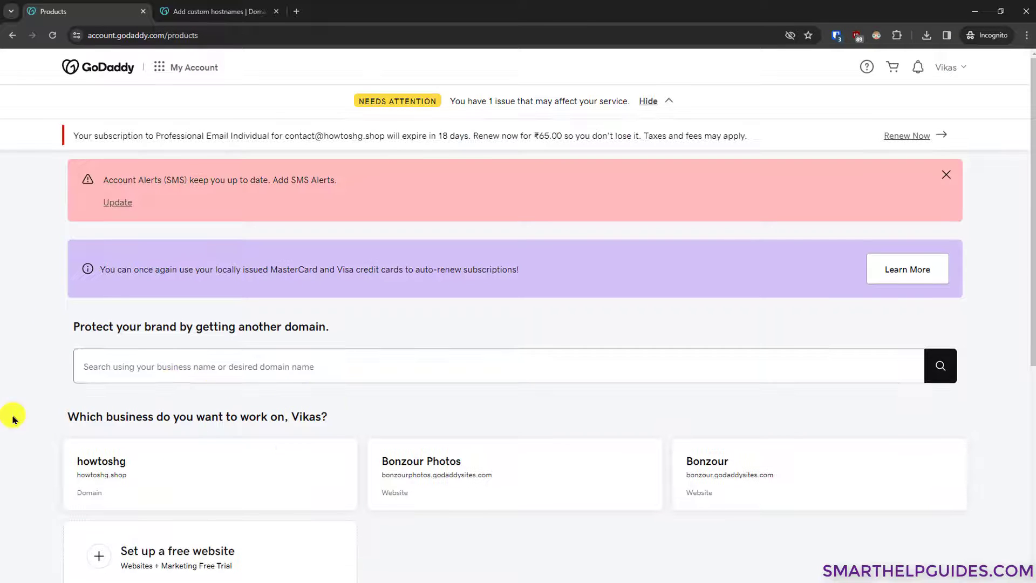
scroll(16, 399, "down", 2)
scroll(5, 363, "down", 3)
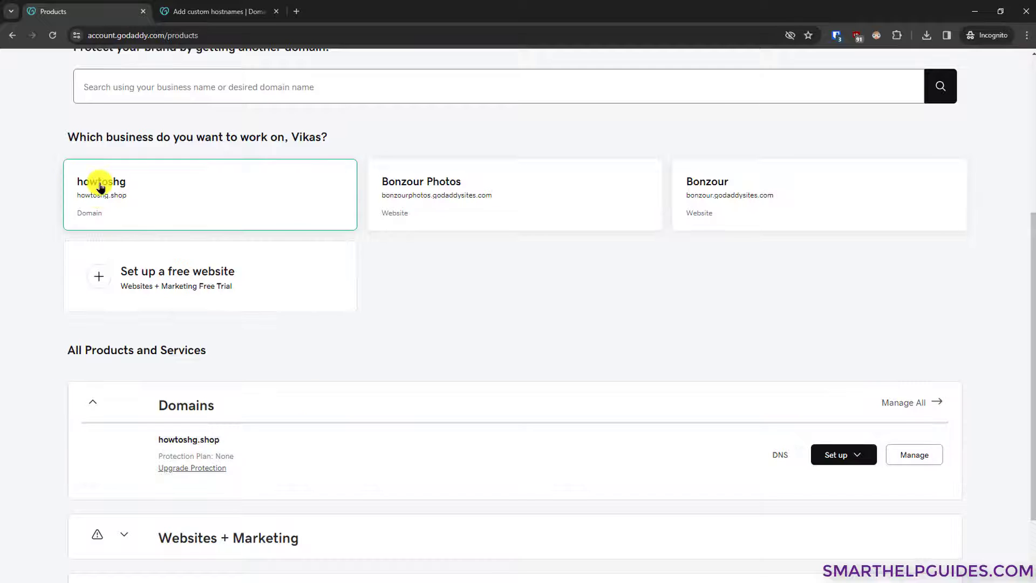
left_click(915, 456)
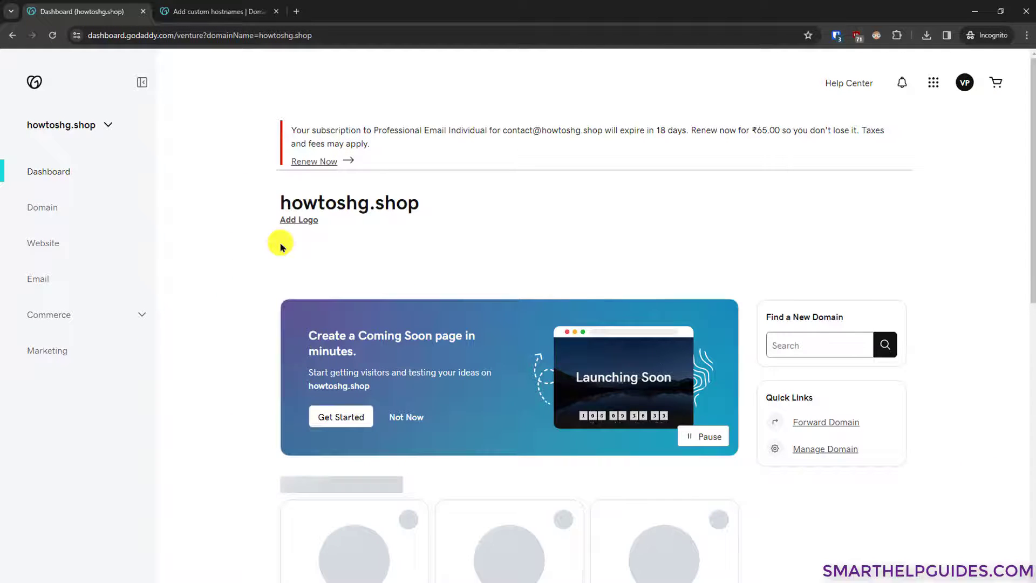
left_click(43, 209)
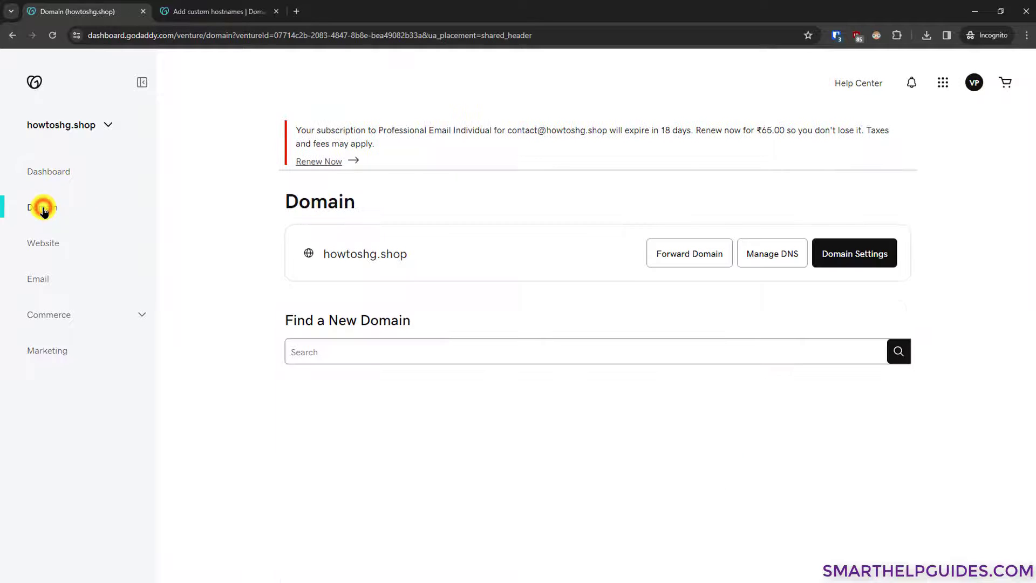
left_click(767, 258)
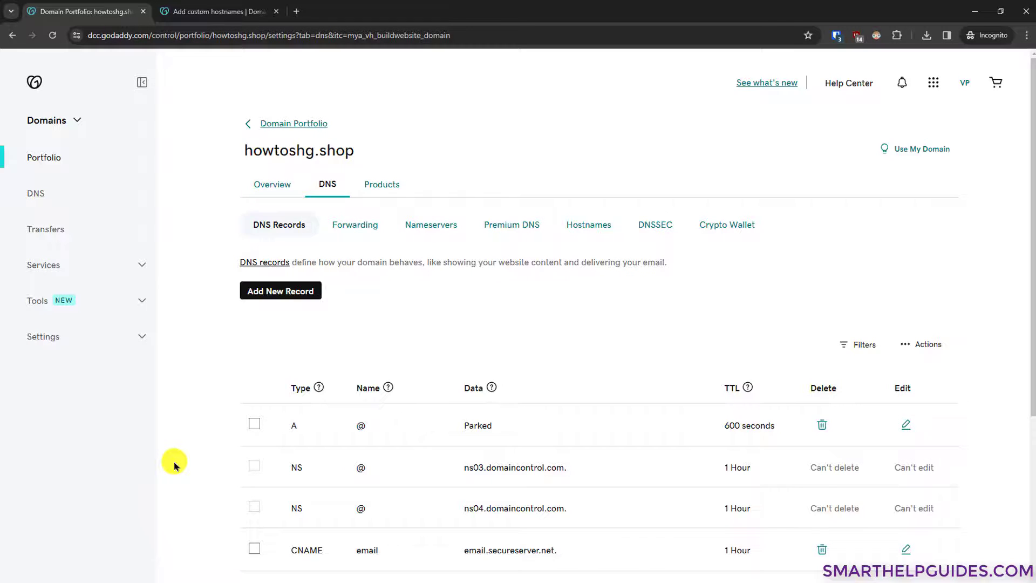
Review the howtoshg.shop DNS records and set the list to show 20 records per page
scroll(173, 466, "down", 3)
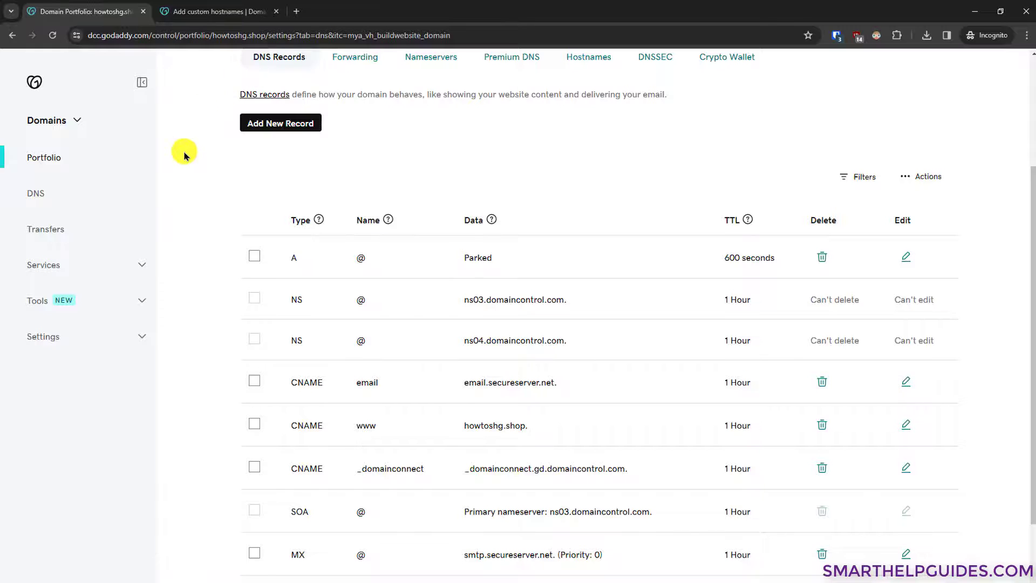
scroll(184, 156, "up", 2)
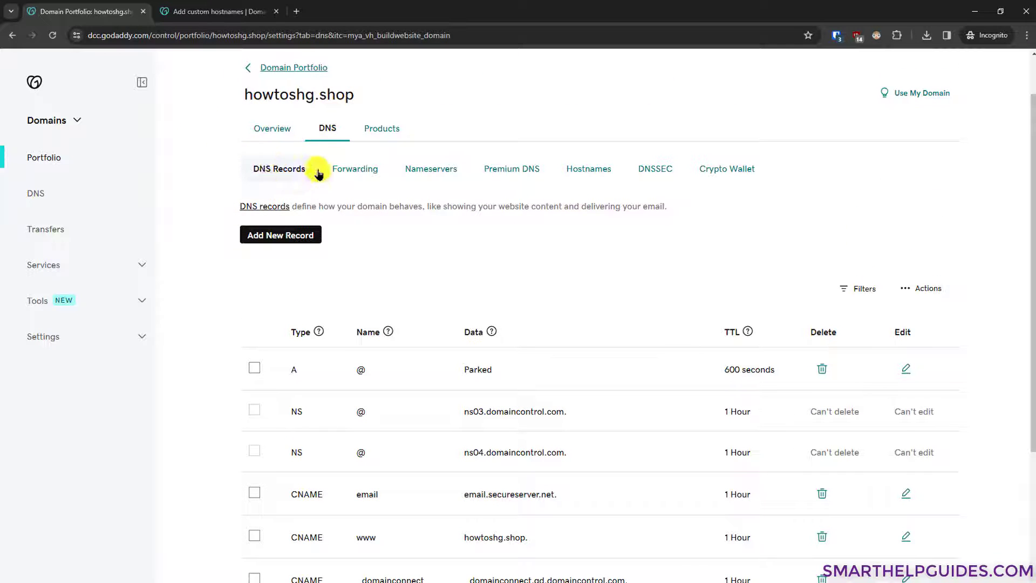
scroll(206, 281, "down", 2)
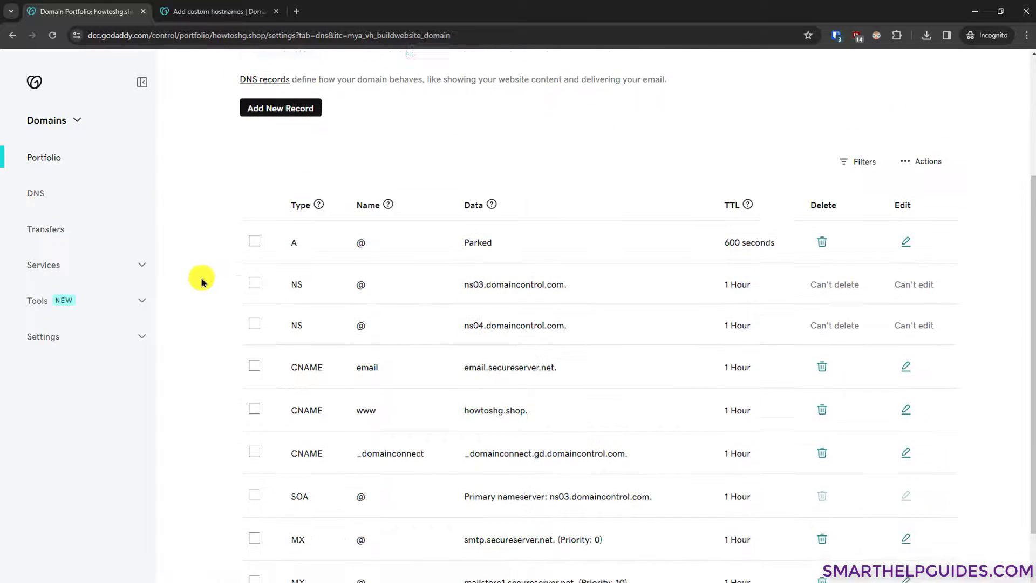
scroll(203, 282, "down", 1)
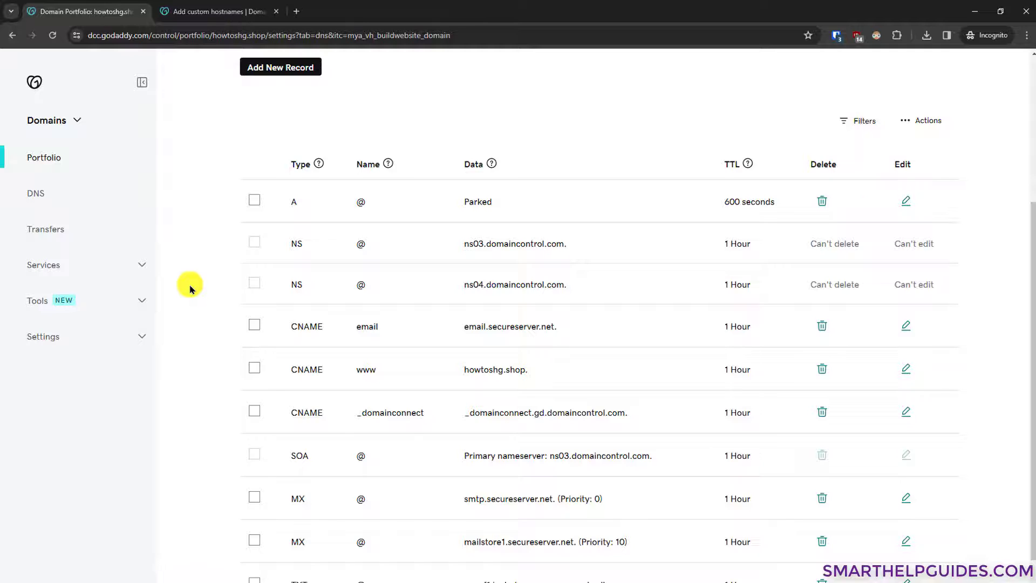
scroll(193, 305, "down", 1)
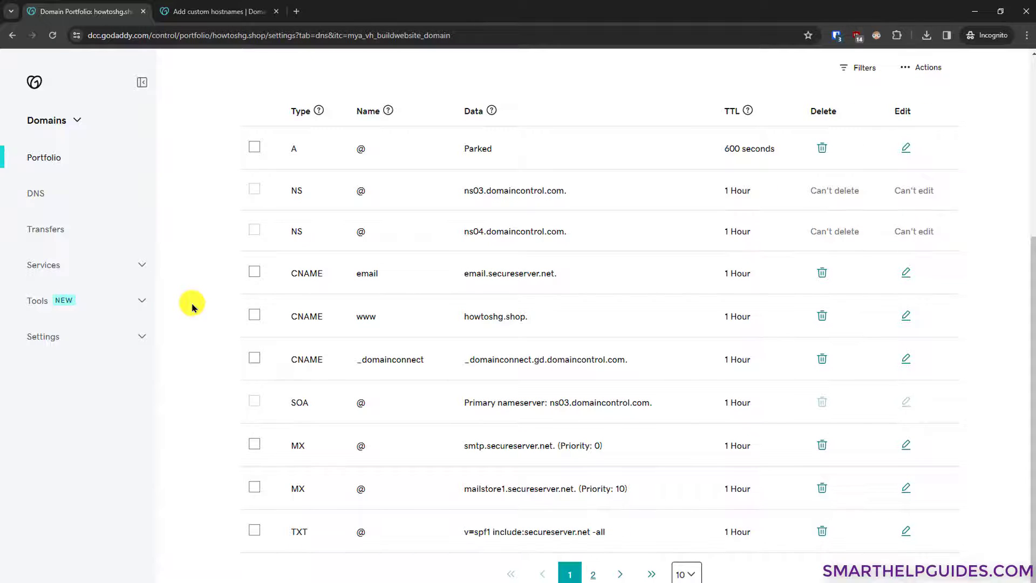
left_click(680, 576)
left_click(693, 518)
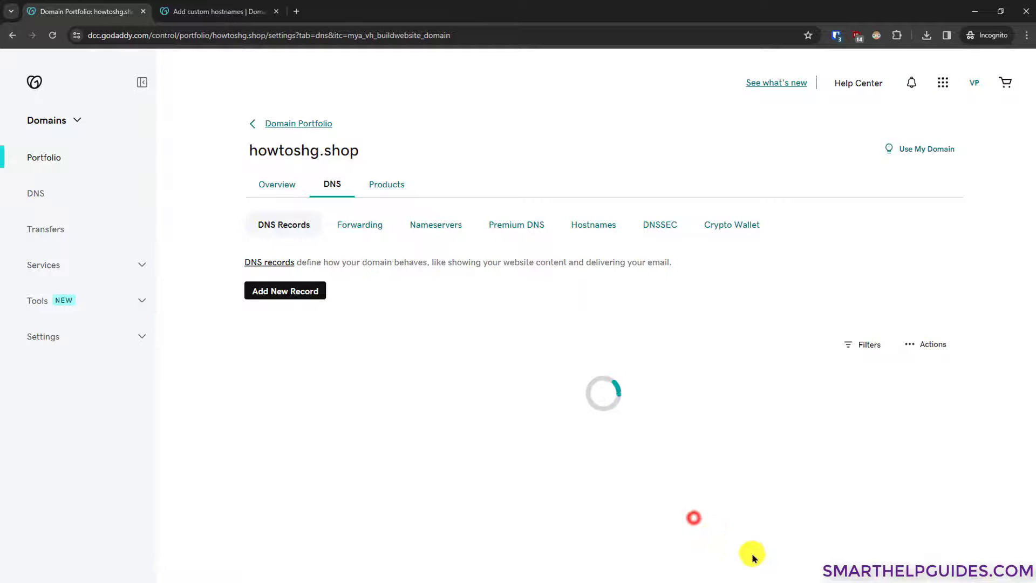
Export the domain's zone file and save it as howtoshg.shop.txt in the Downloads folder
scroll(210, 397, "down", 3)
scroll(203, 400, "down", 3)
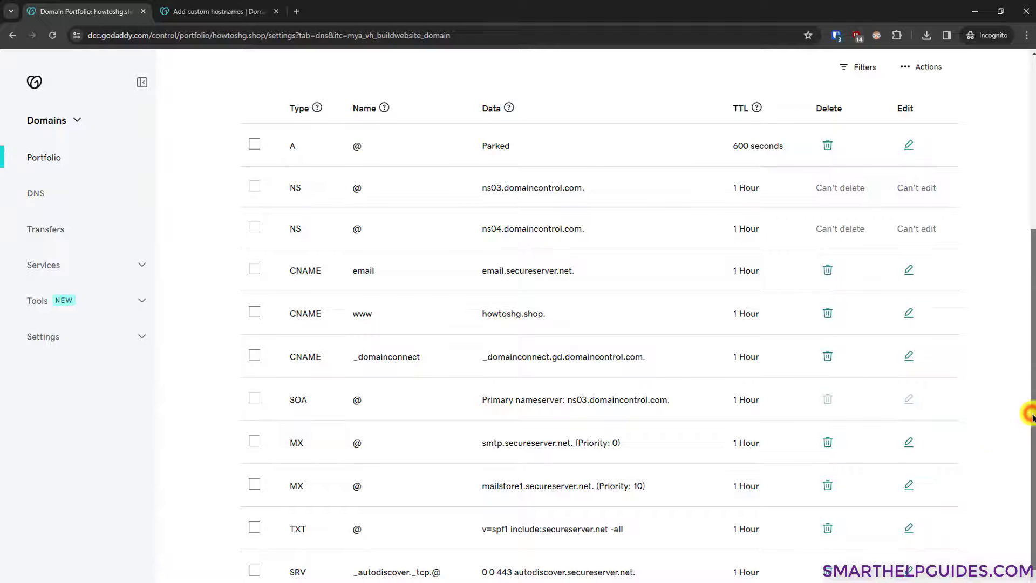
left_click(907, 68)
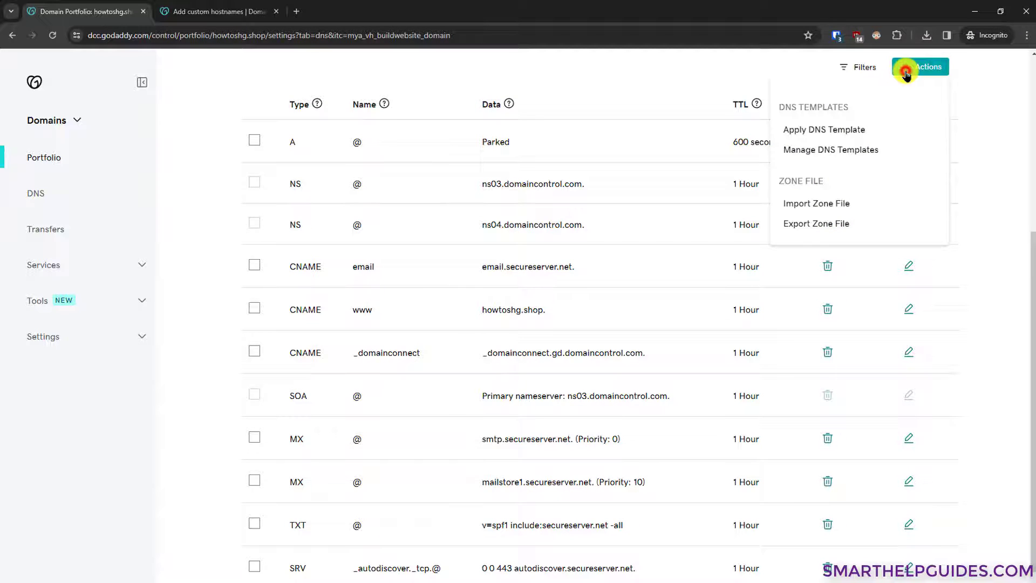
left_click(818, 224)
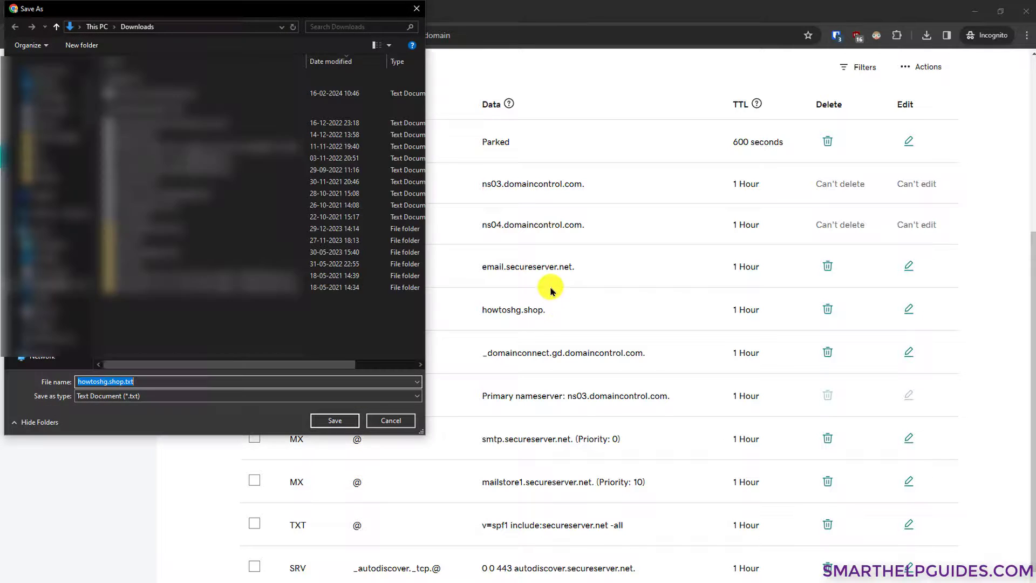
left_click(326, 424)
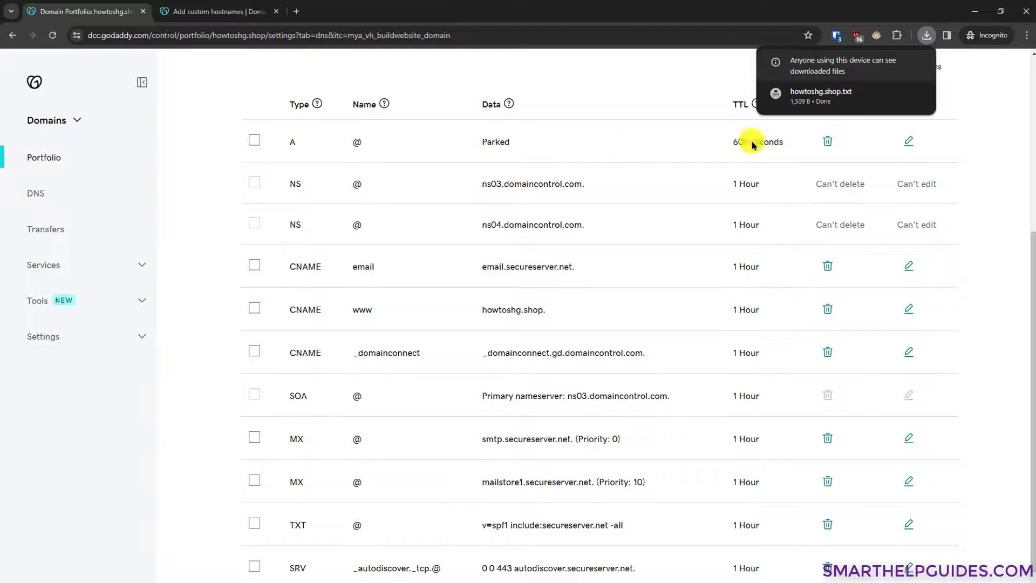
left_click(657, 70)
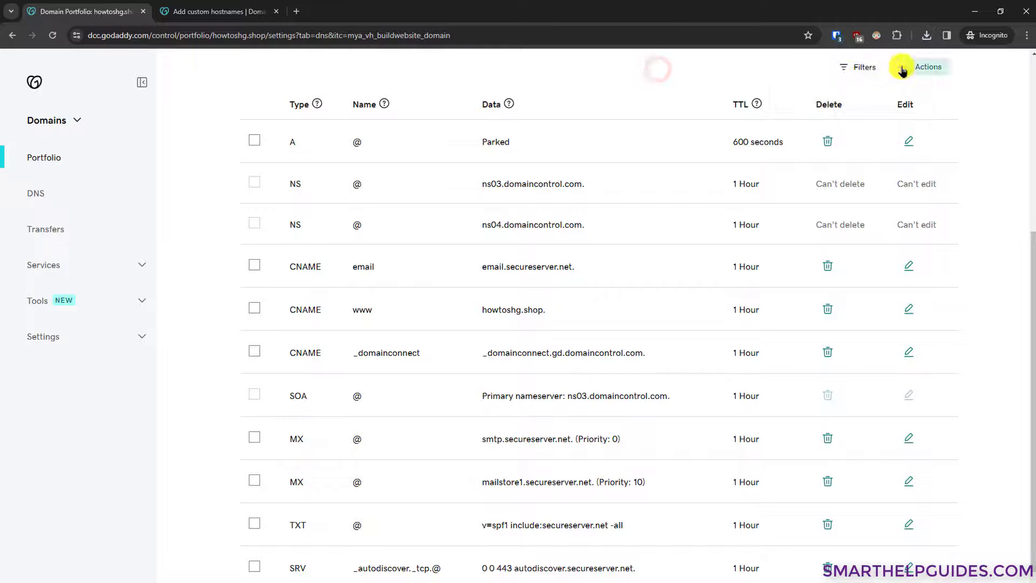
left_click(902, 69)
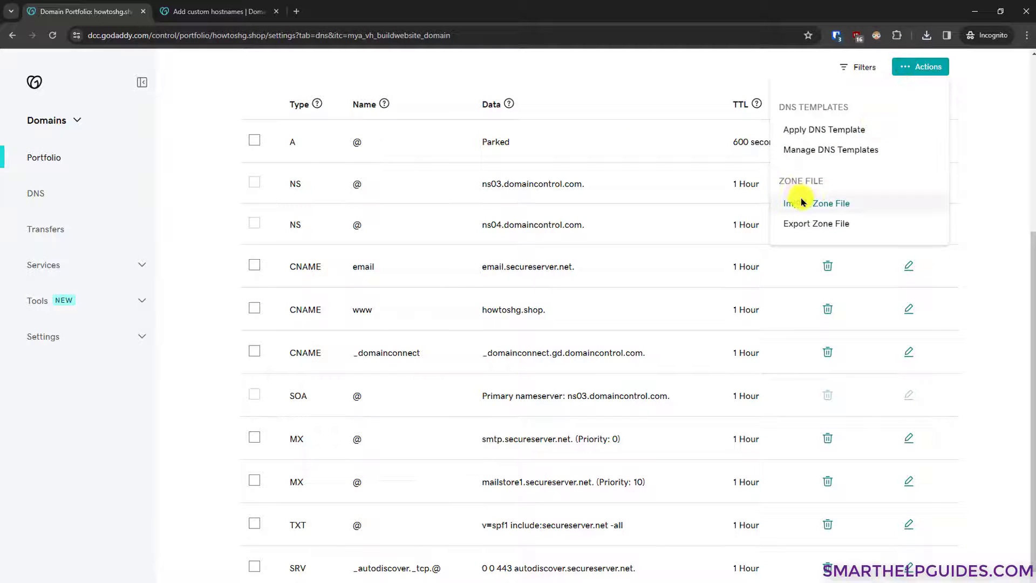
left_click(178, 286)
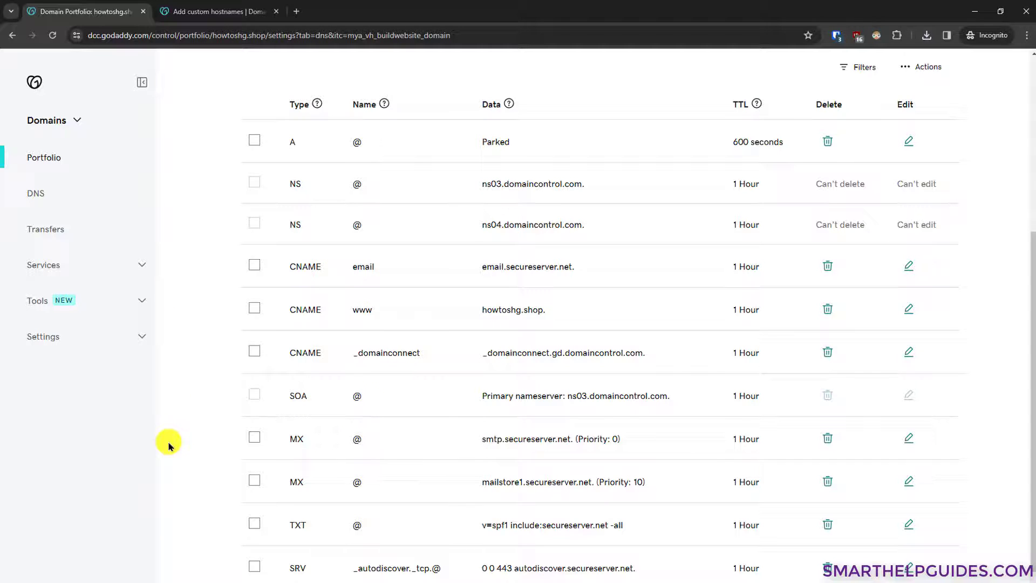
scroll(241, 446, "down", 1)
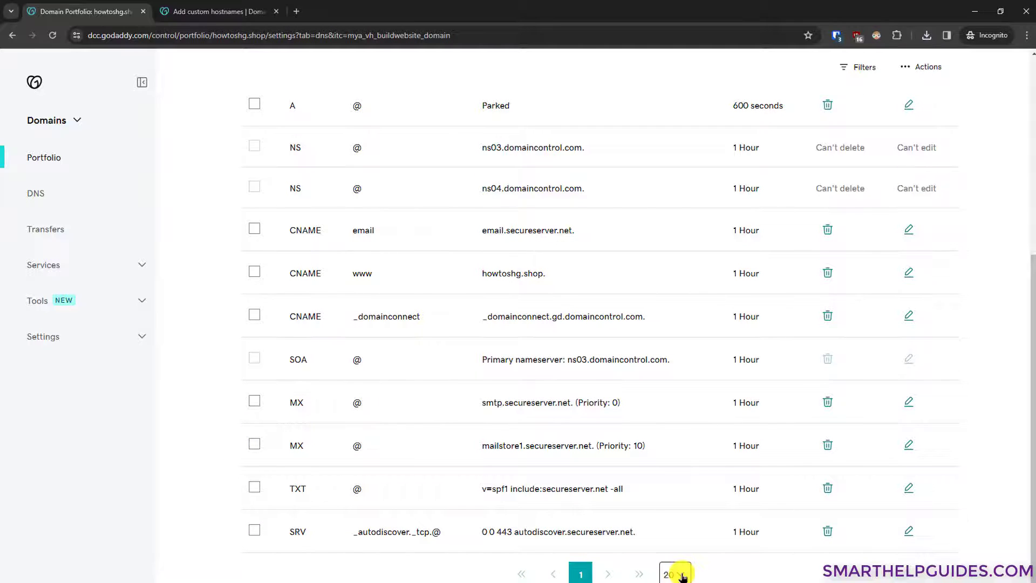
left_click_drag(1031, 456, 1031, 434)
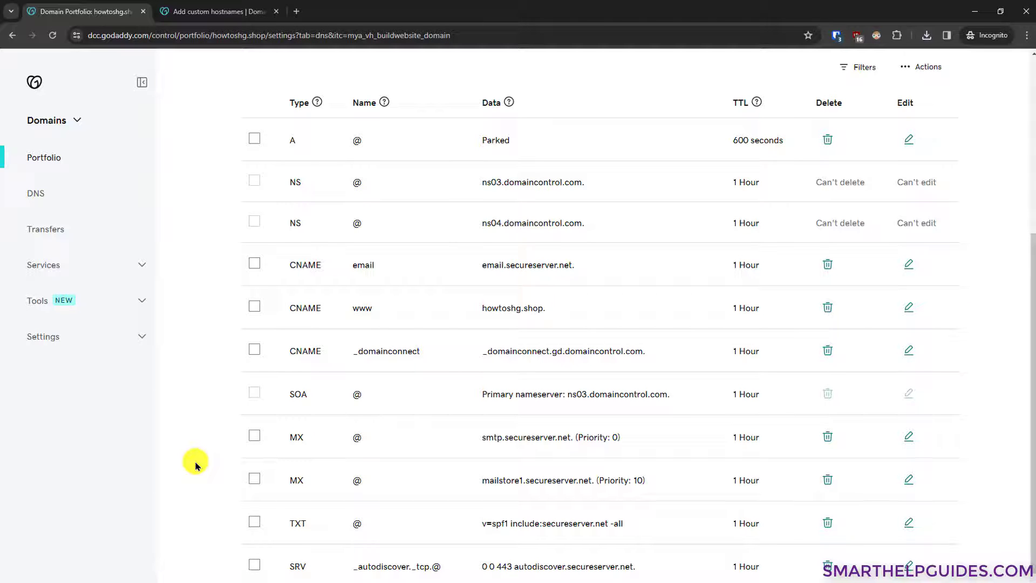
Start changing the nameservers of howtoshg.shop and choose to use custom nameservers instead of the GoDaddy ones
scroll(197, 478, "up", 4)
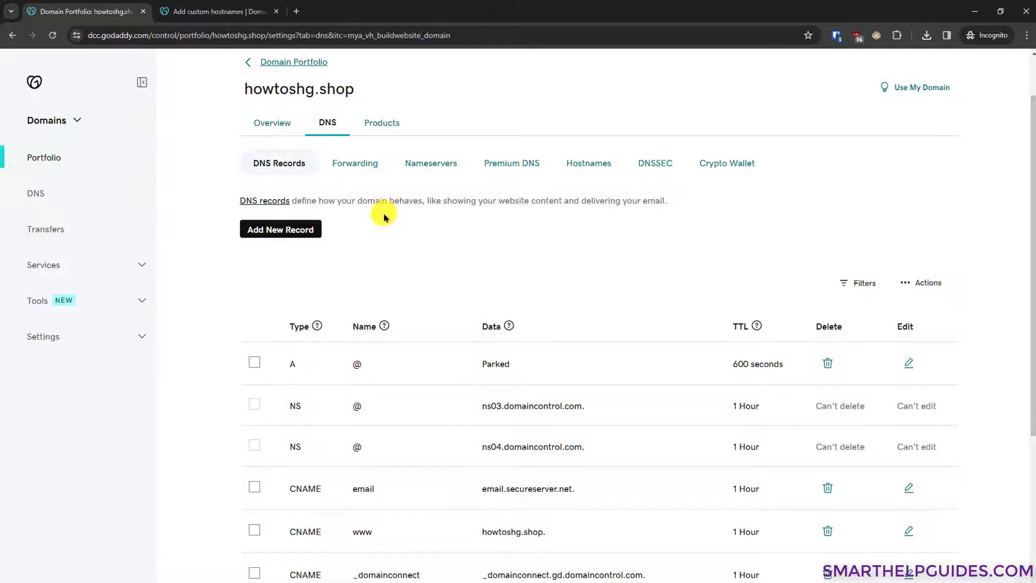
left_click(428, 169)
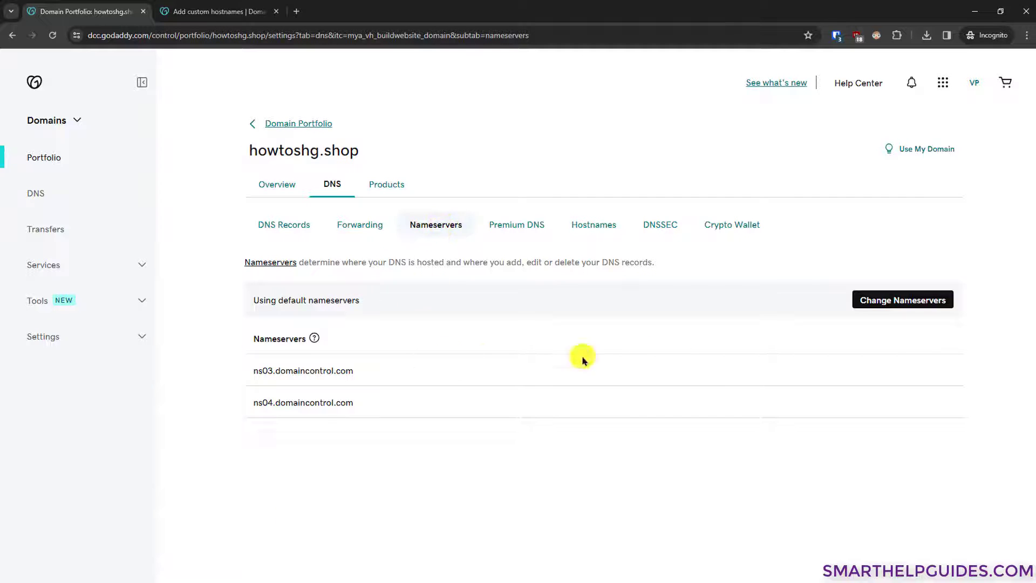
left_click(914, 301)
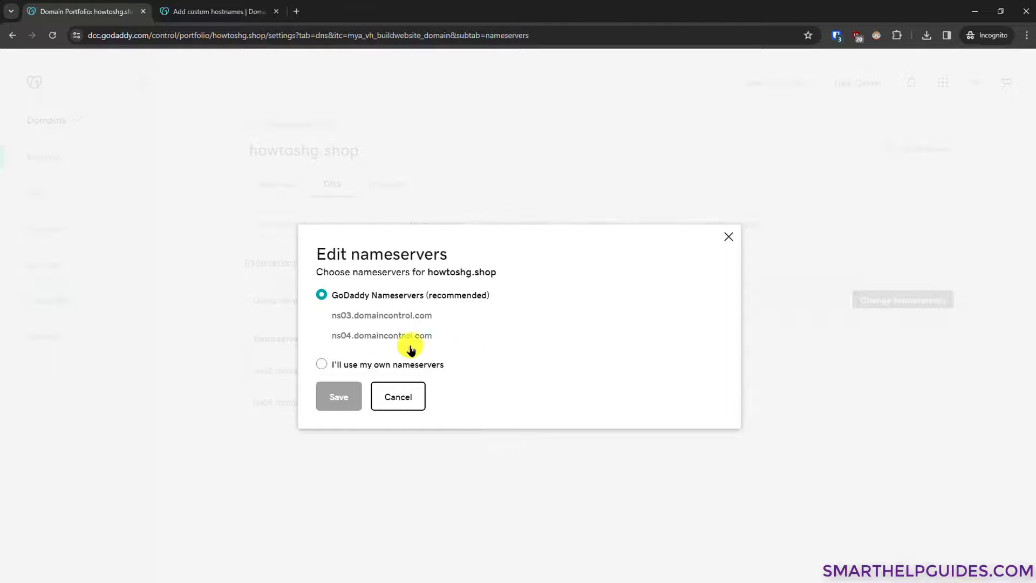
left_click(323, 364)
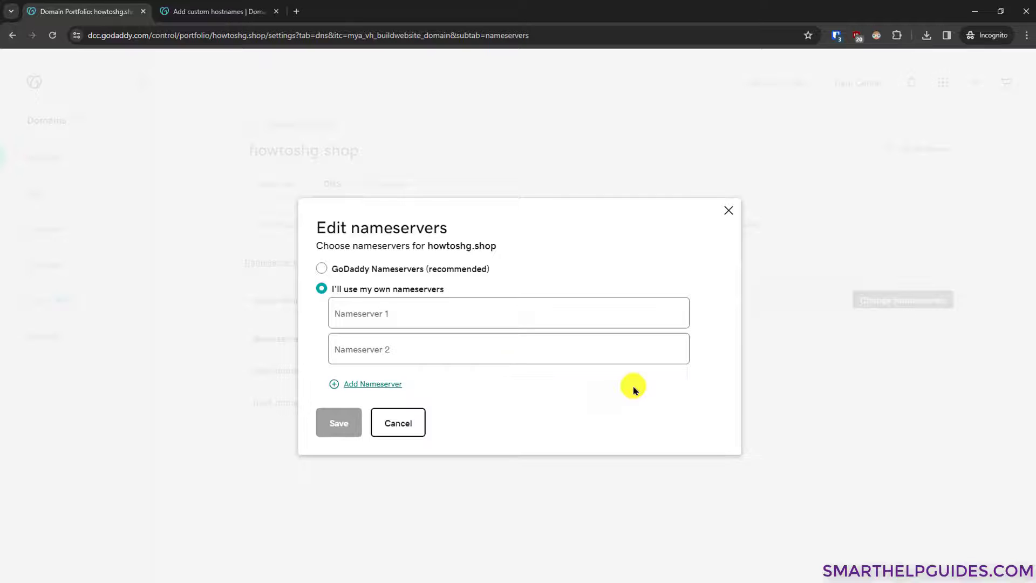
Enter ns1.hosting.com as the first nameserver and ns2.hosting.com as the second
left_click(522, 322)
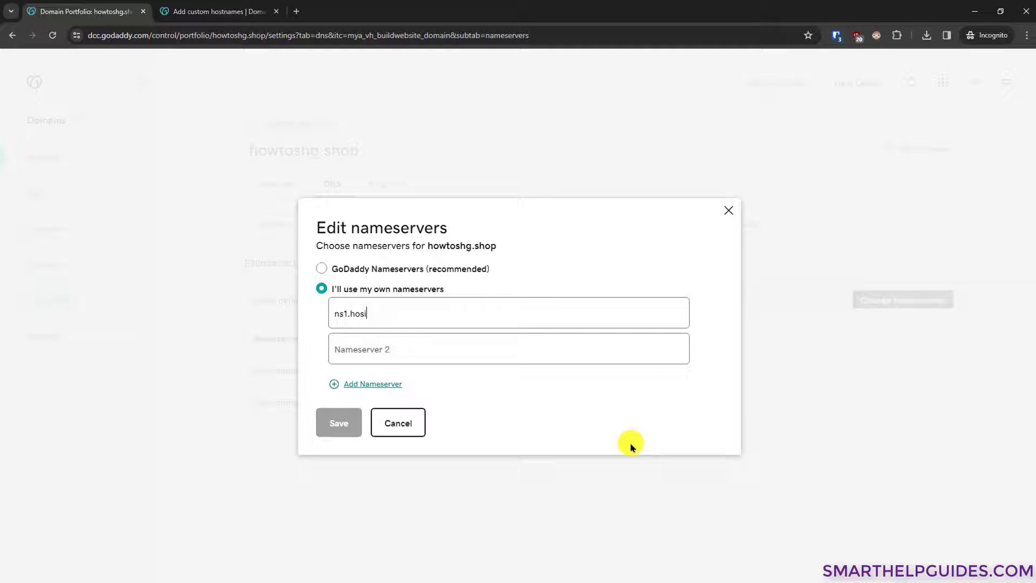
type(".com")
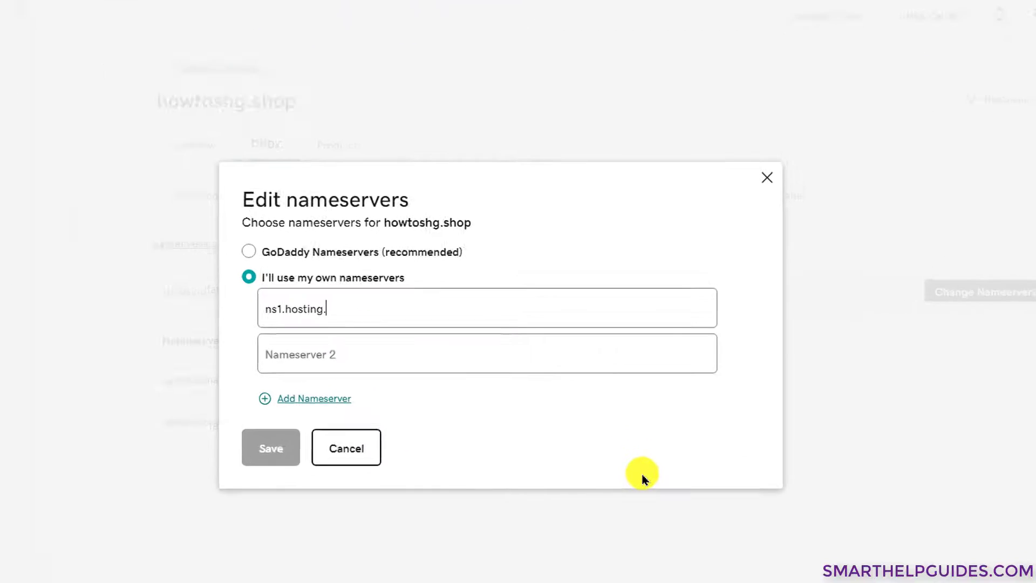
type("ns2hosting.com")
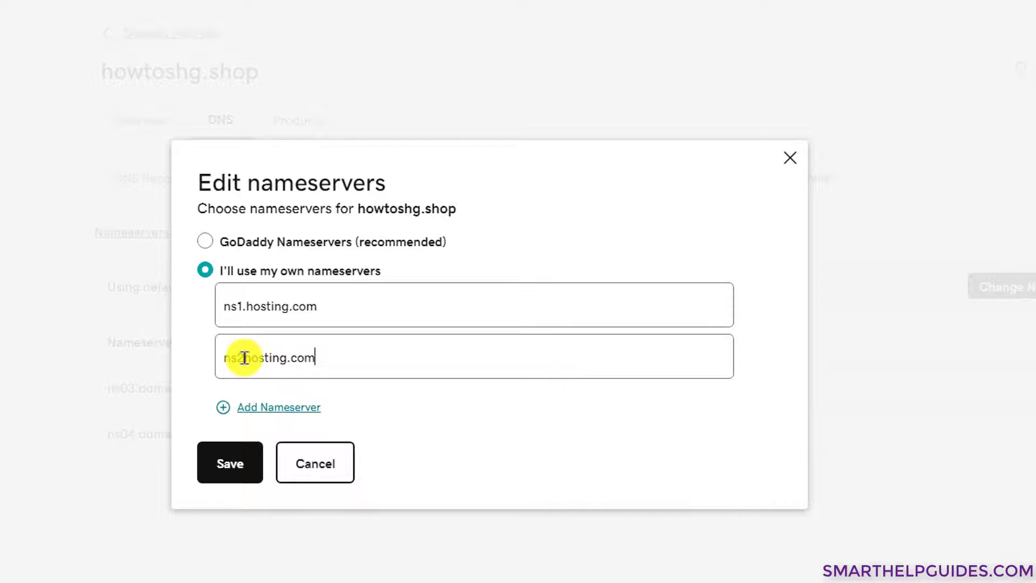
left_click(245, 357)
type(".")
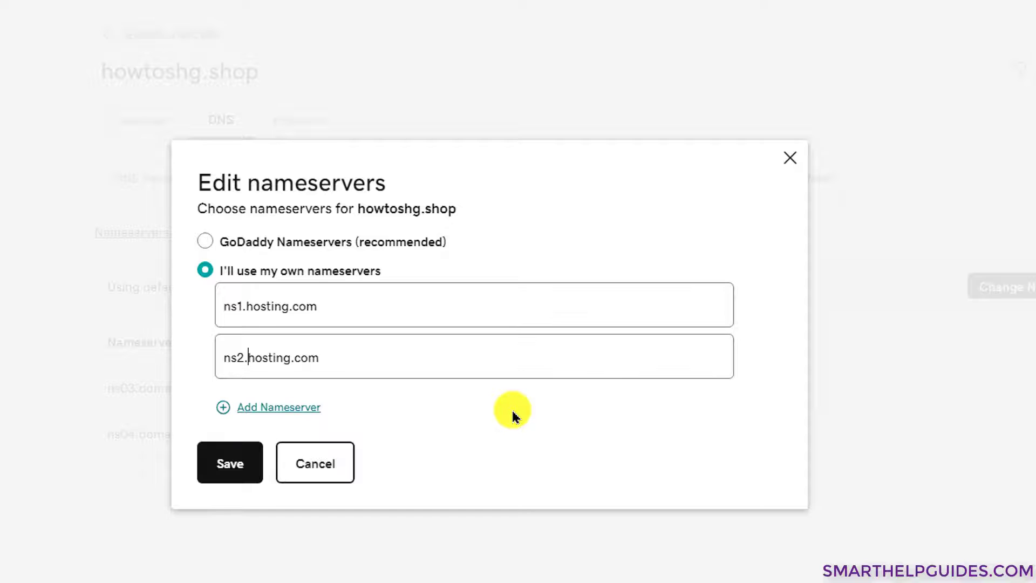
Add a third nameserver entry and set it to ns3.hosting.com
left_click(250, 407)
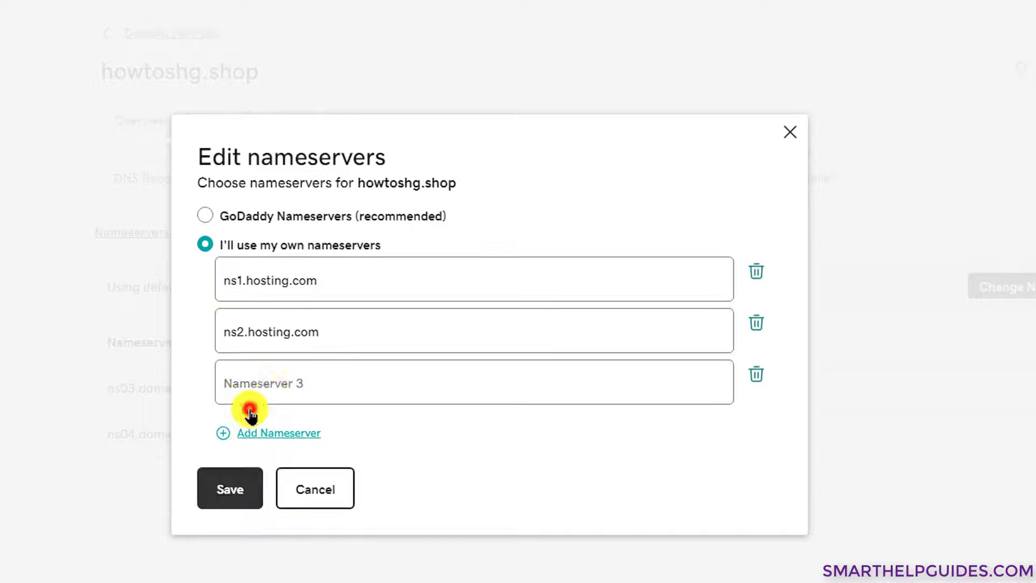
left_click(278, 386)
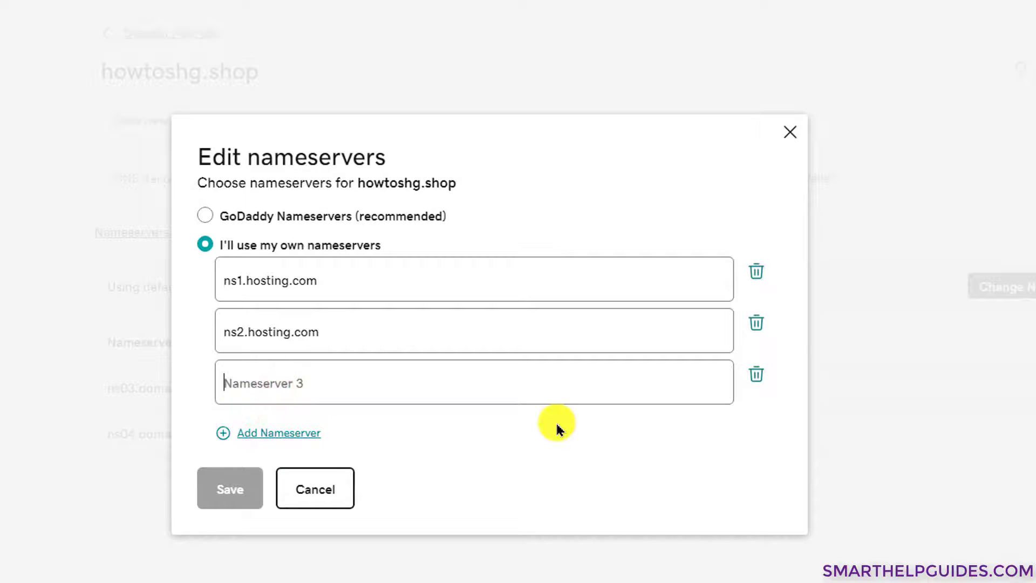
type("ns.com")
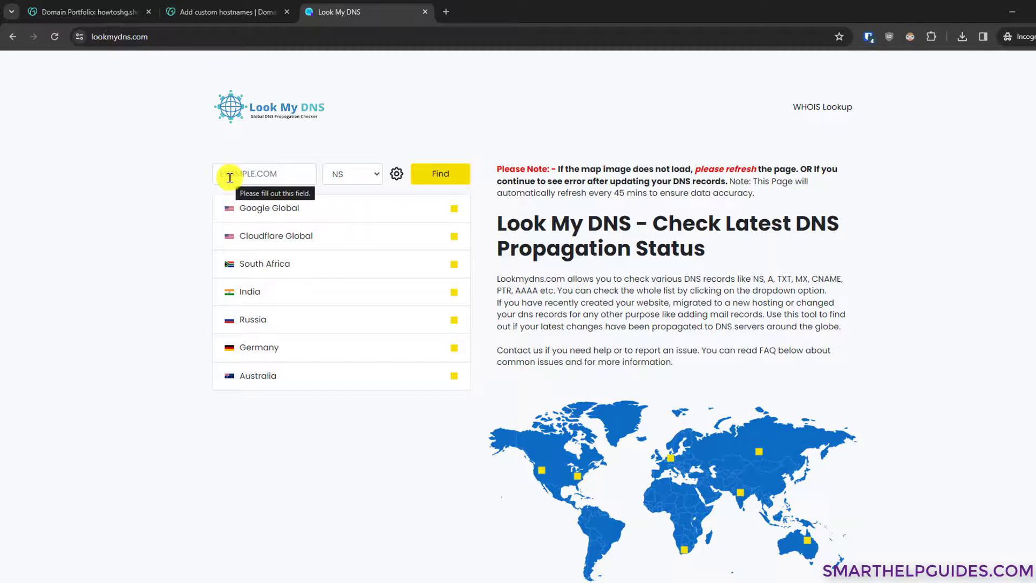
Copy the domain name howtoshg.shop from the nameserver dialog and paste it into the Look My DNS domain field
left_click(40, 8)
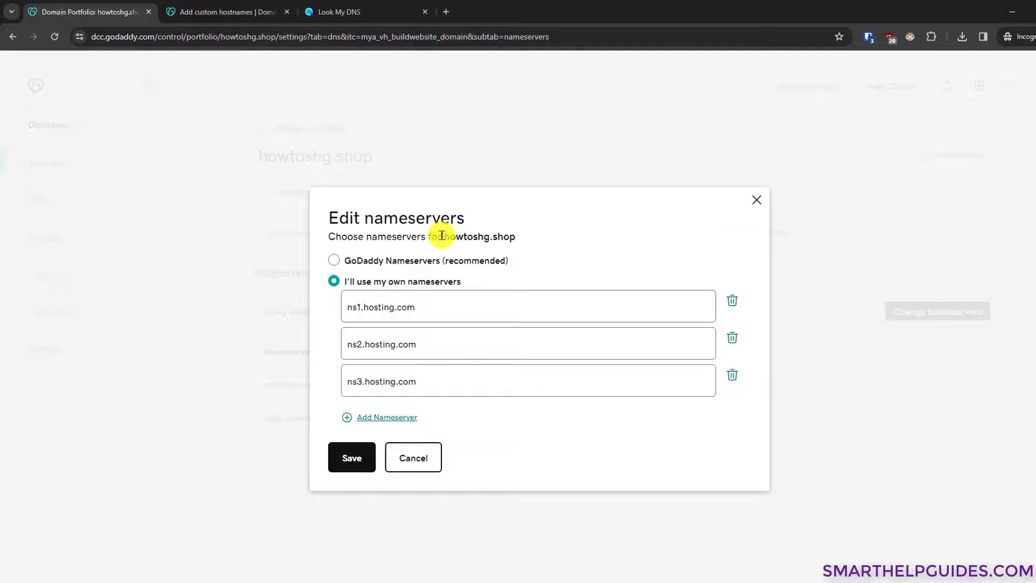
left_click_drag(445, 238, 517, 236)
right_click(502, 234)
left_click(510, 244)
left_click(347, 8)
left_click(244, 173)
right_click(246, 174)
left_click(307, 304)
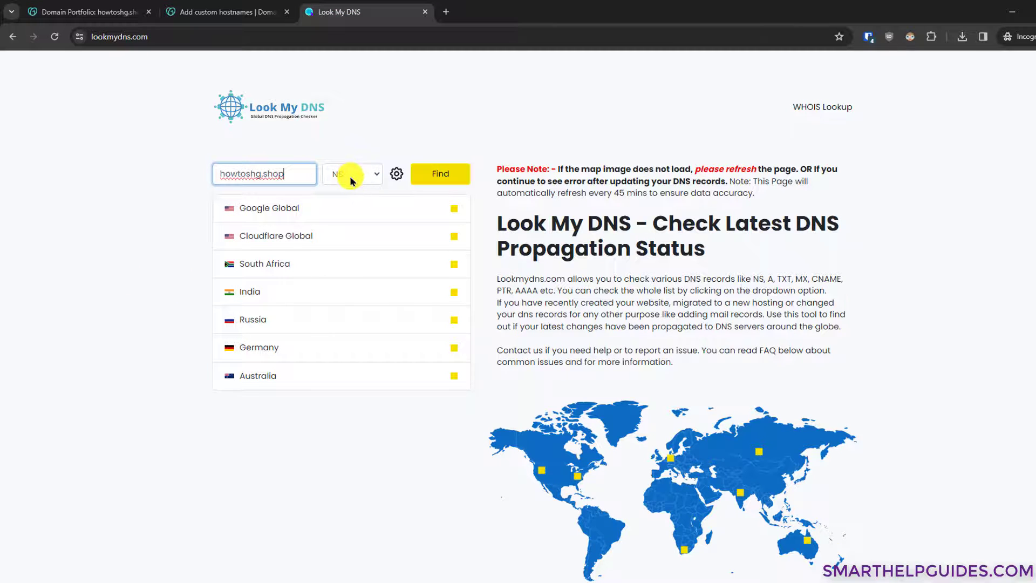
Run the NS propagation lookup for howtoshg.shop and examine the nameservers returned for Google Global
left_click(445, 172)
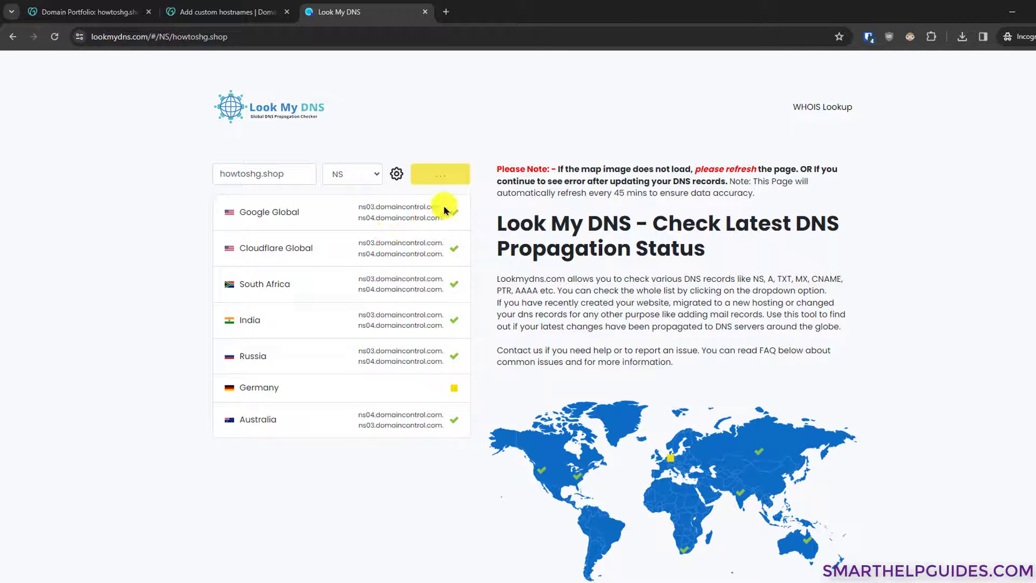
left_click_drag(442, 206, 358, 224)
left_click(360, 228)
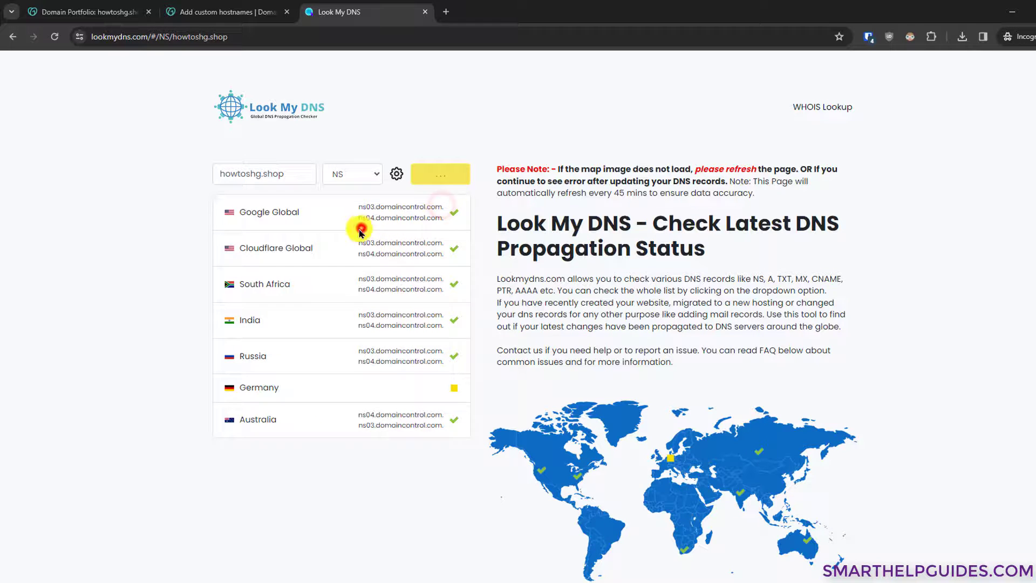
Compare the custom nameservers entered in the GoDaddy dialog with the propagation results in Look My DNS, ending back in GoDaddy
left_click(86, 10)
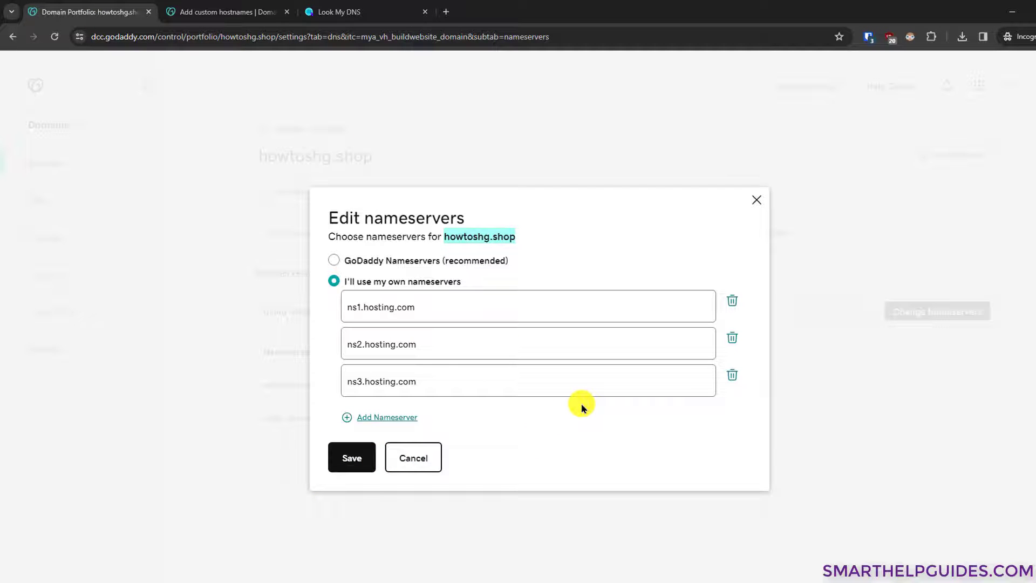
left_click(332, 10)
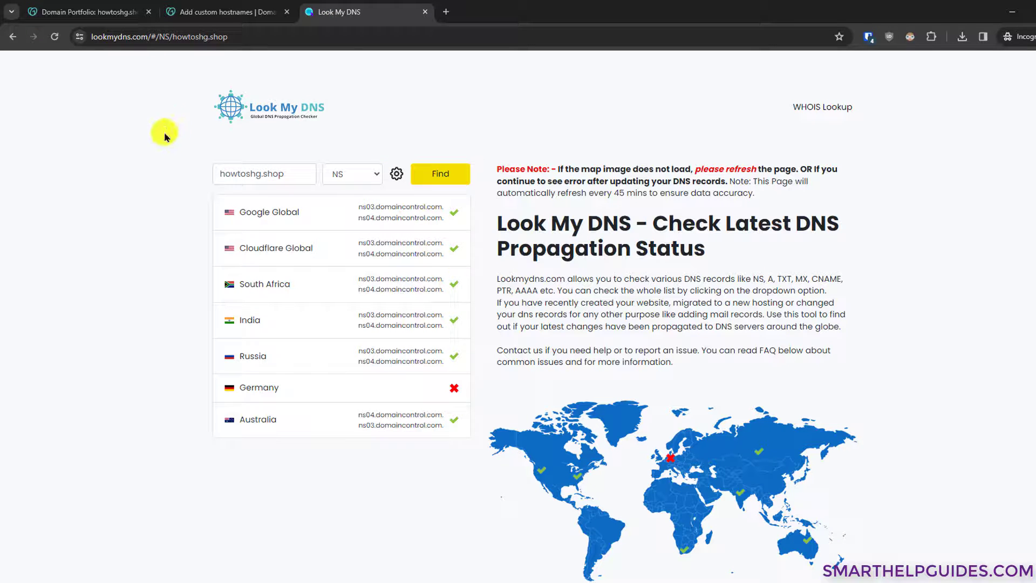
left_click(77, 7)
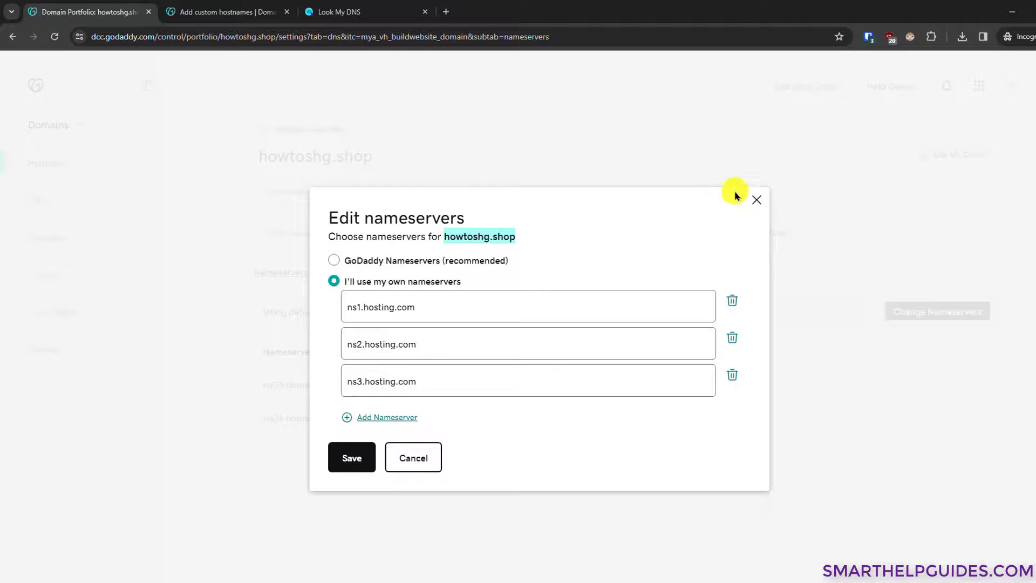
Close the nameserver dialog without saving, reopen it to review the default GoDaddy nameserver option, and close it again
left_click(756, 200)
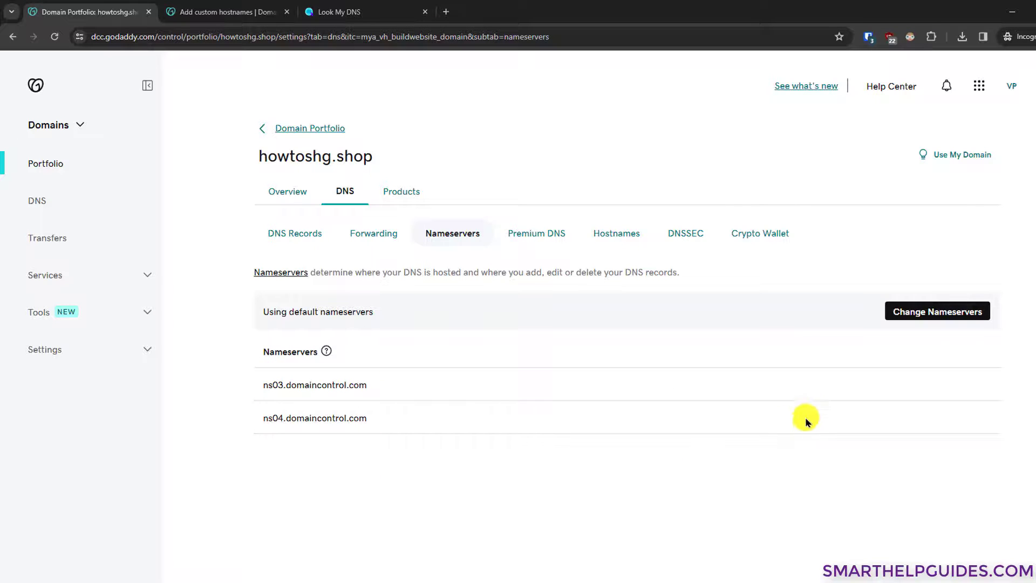
left_click(931, 308)
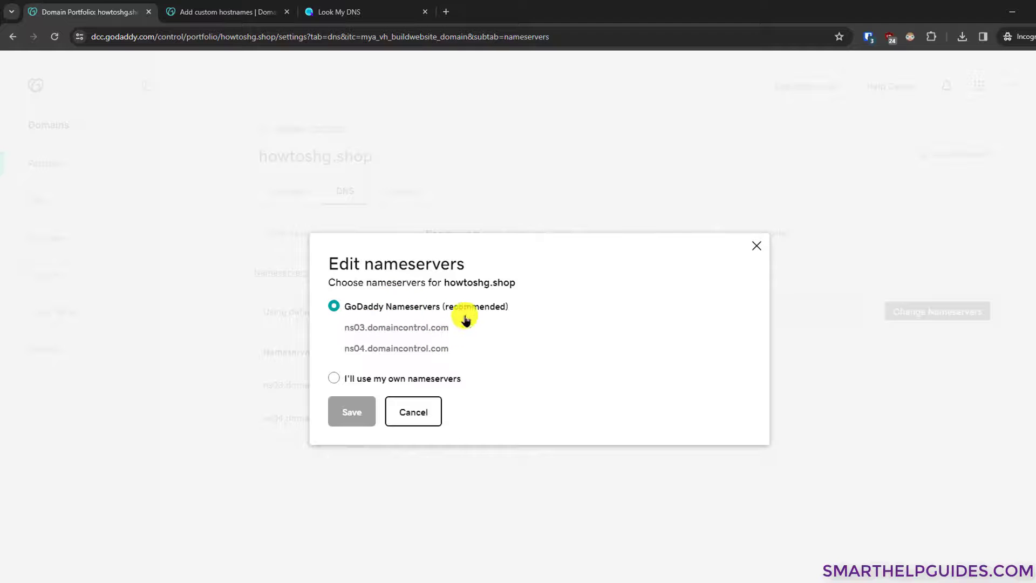
left_click(756, 247)
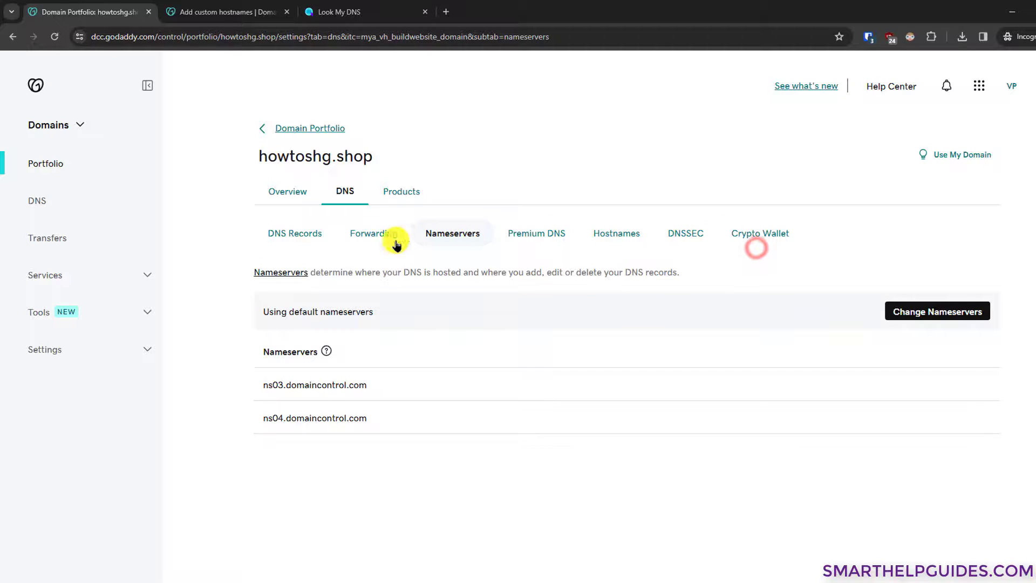
Review the DNS records of howtoshg.shop and delete all of them except the two NS records and the SOA record
left_click(308, 232)
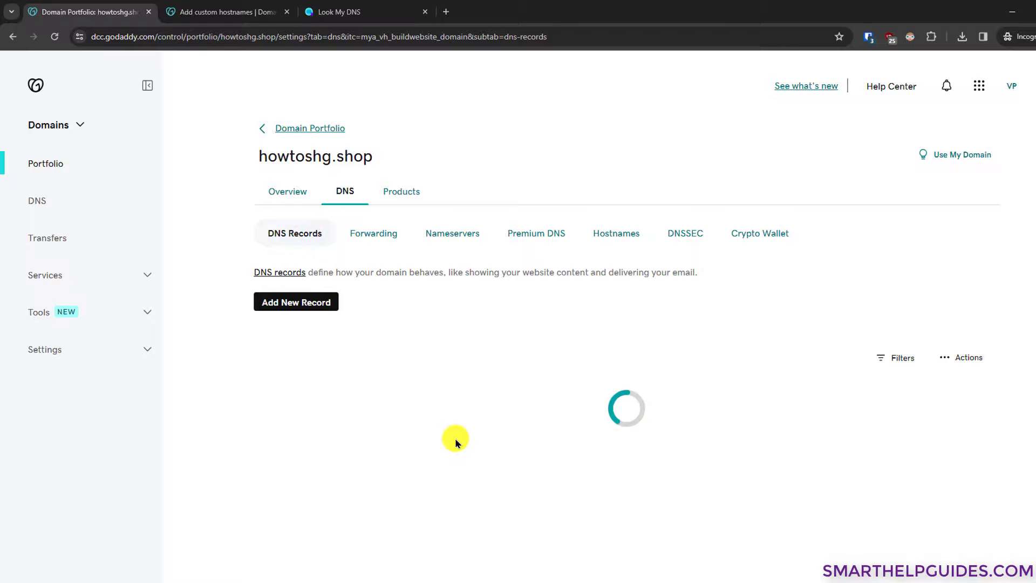
scroll(456, 439, "down", 4)
scroll(456, 438, "down", 2)
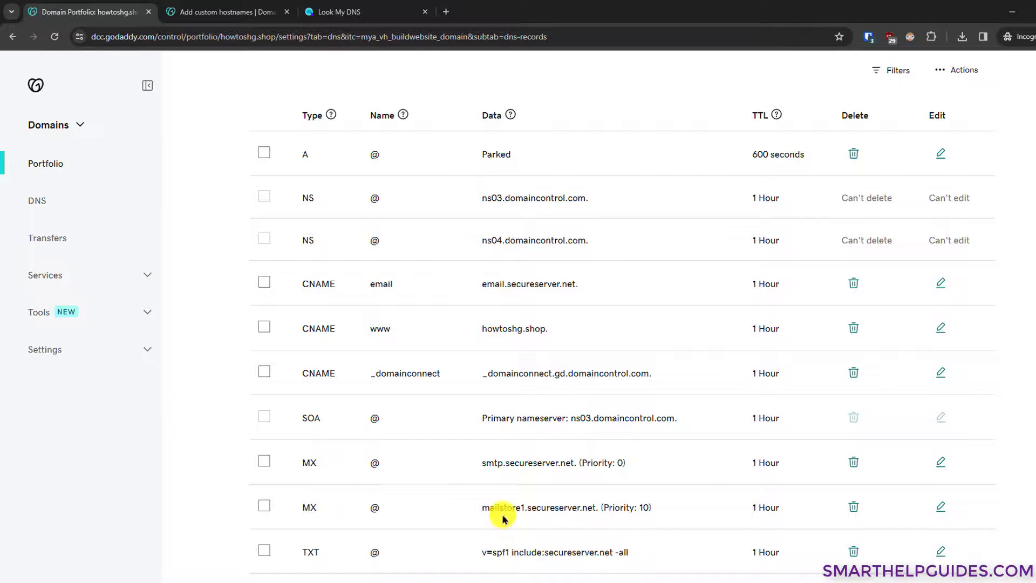
scroll(502, 518, "up", 3)
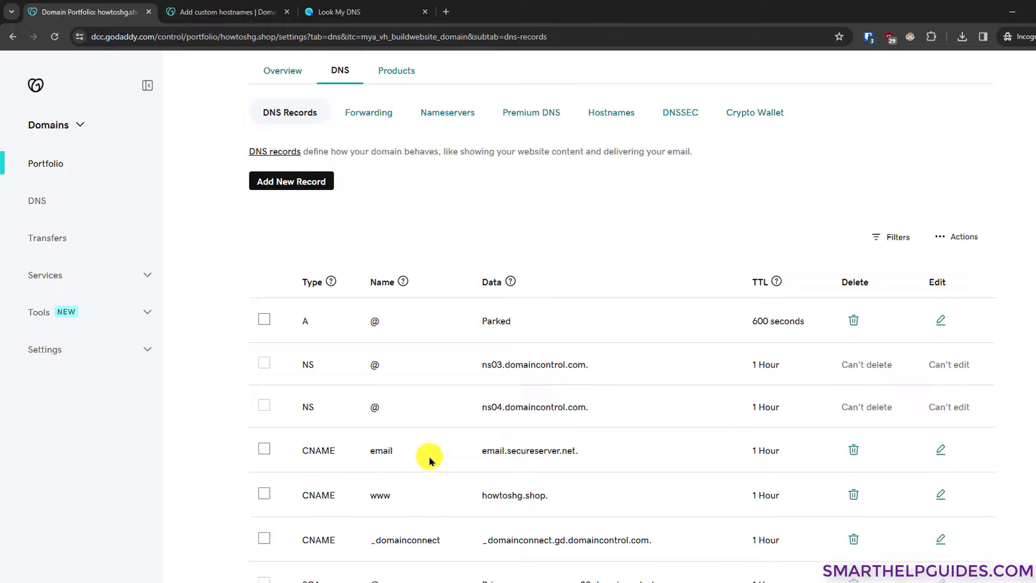
scroll(590, 398, "down", 2)
scroll(548, 426, "up", 2)
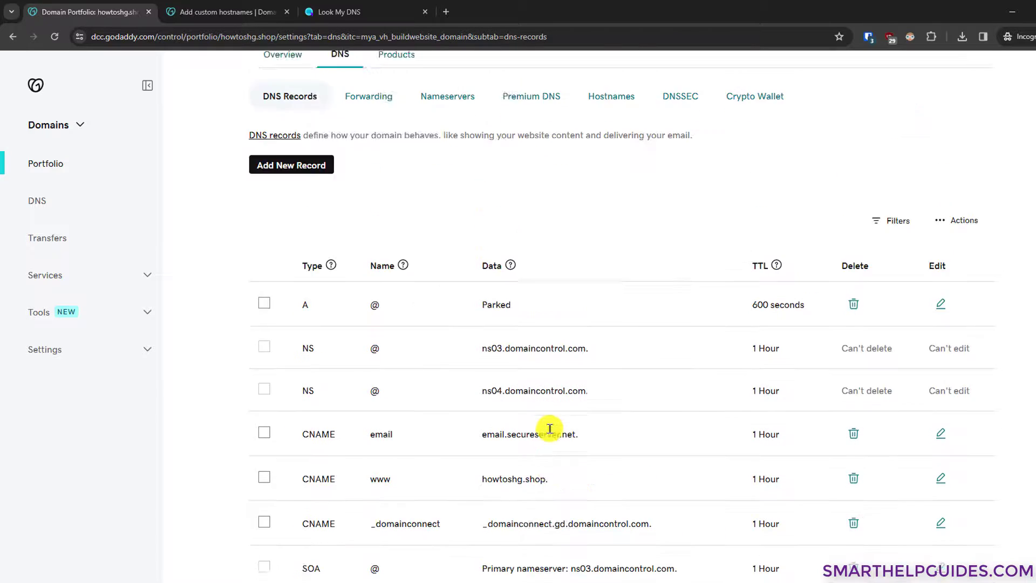
scroll(549, 429, "up", 2)
left_click(264, 380)
scroll(332, 362, "down", 5)
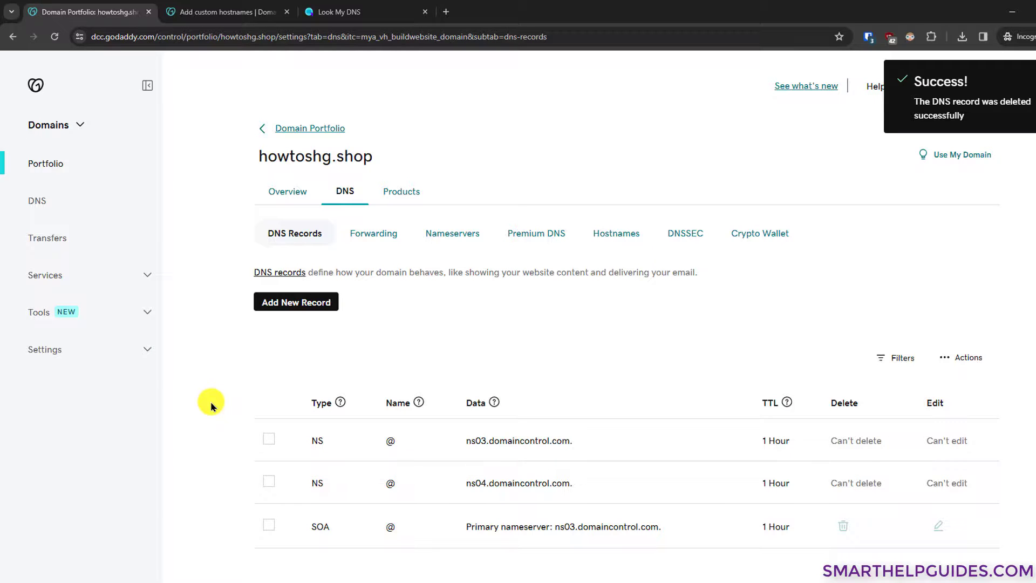
mouse_move(950, 484)
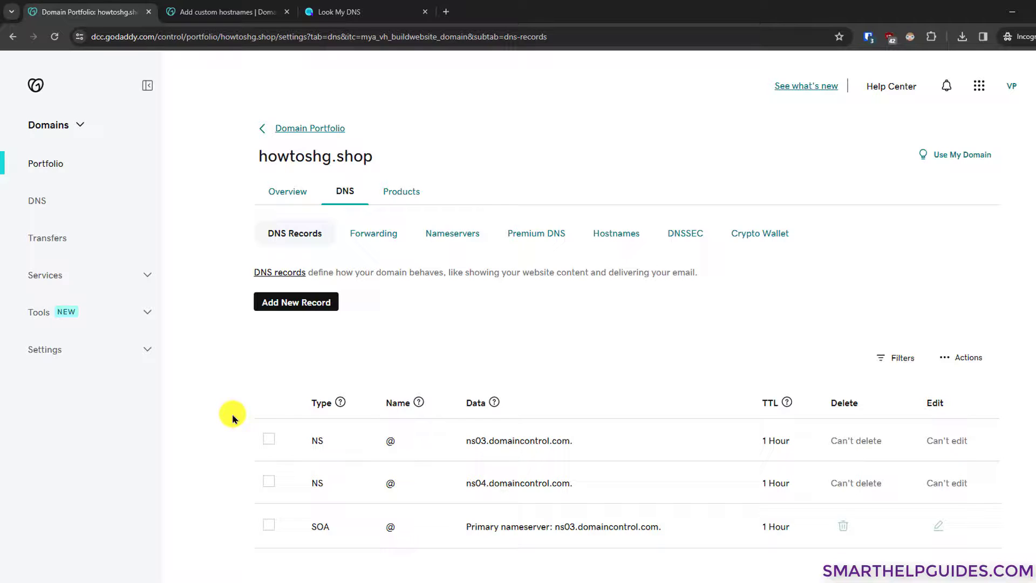
Start a new A record with the name @ and the value 12.34.56.78
left_click(286, 303)
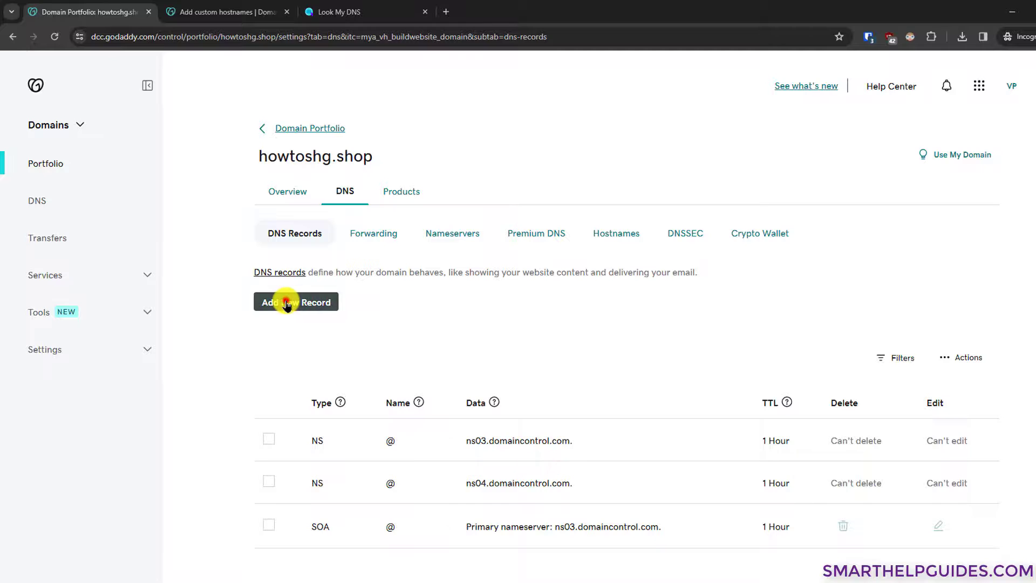
left_click(300, 376)
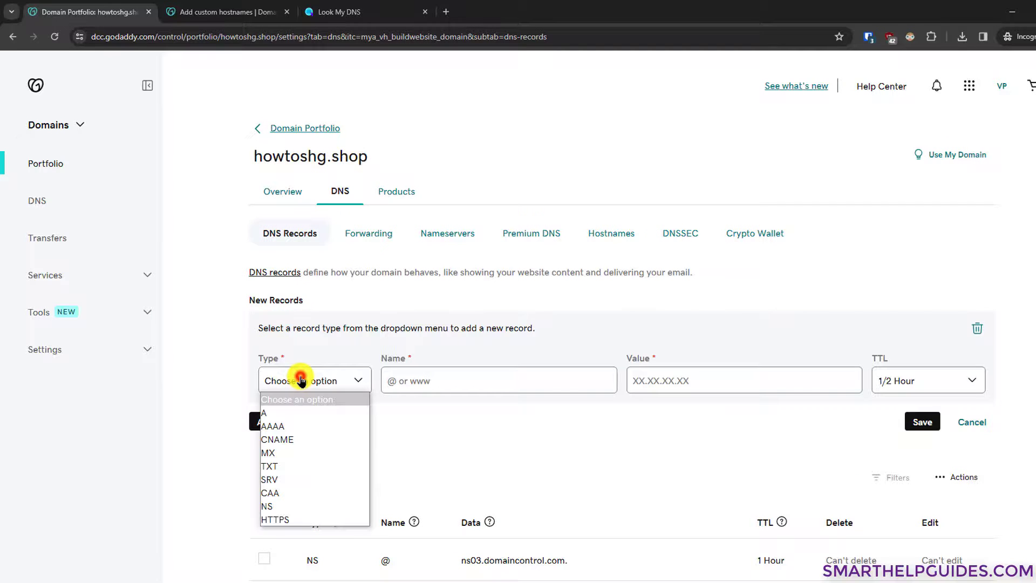
left_click(291, 412)
left_click(418, 379)
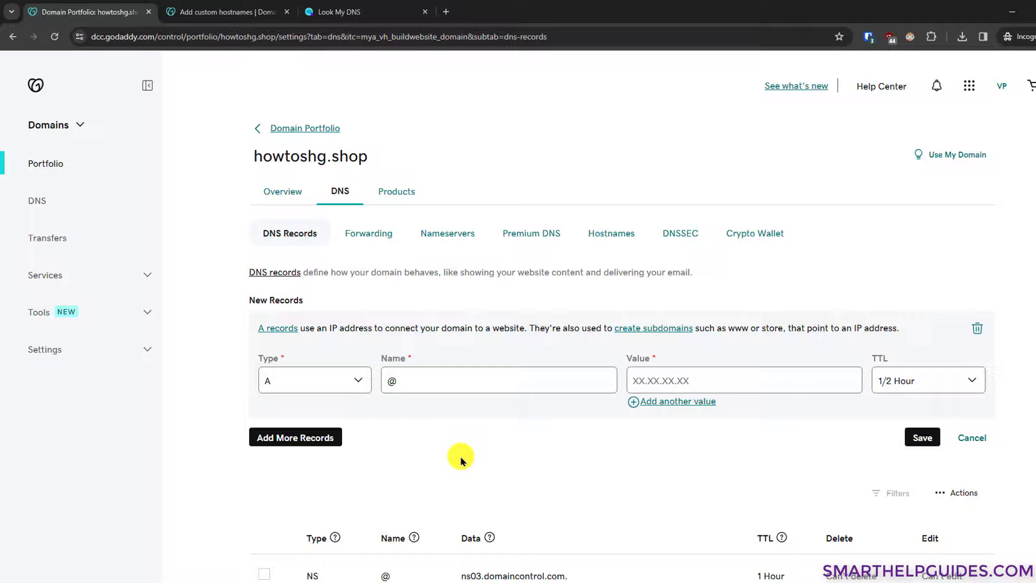
left_click(643, 379)
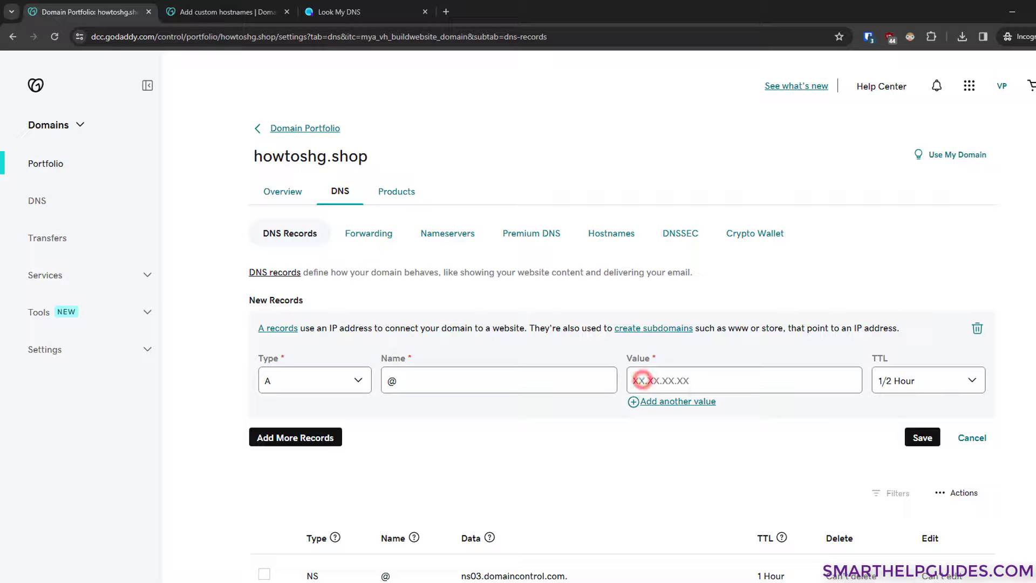
type("12.34.56.78")
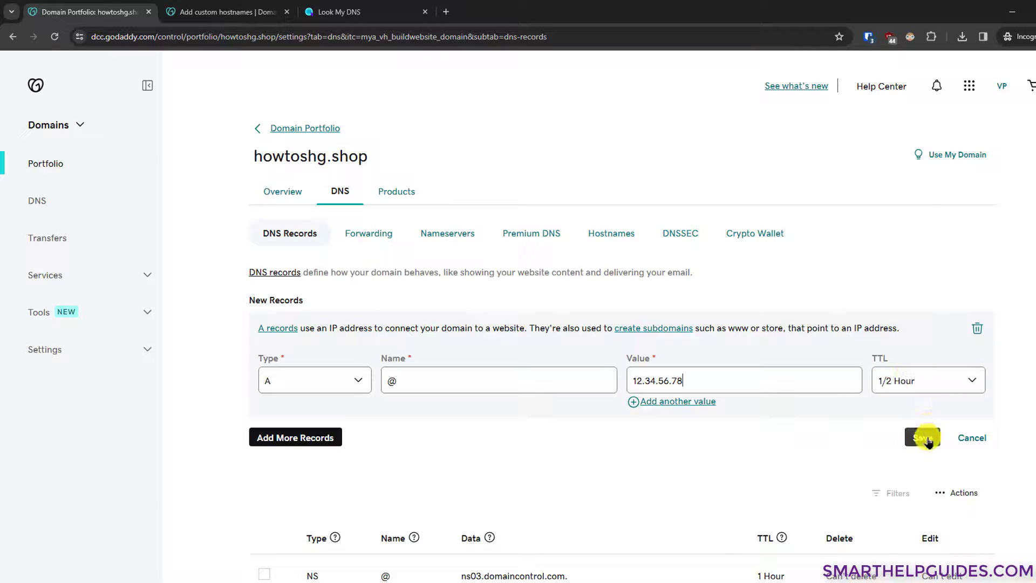
Look through the TTL options for the A record, choose 1/2 Hour and save the record
left_click(942, 379)
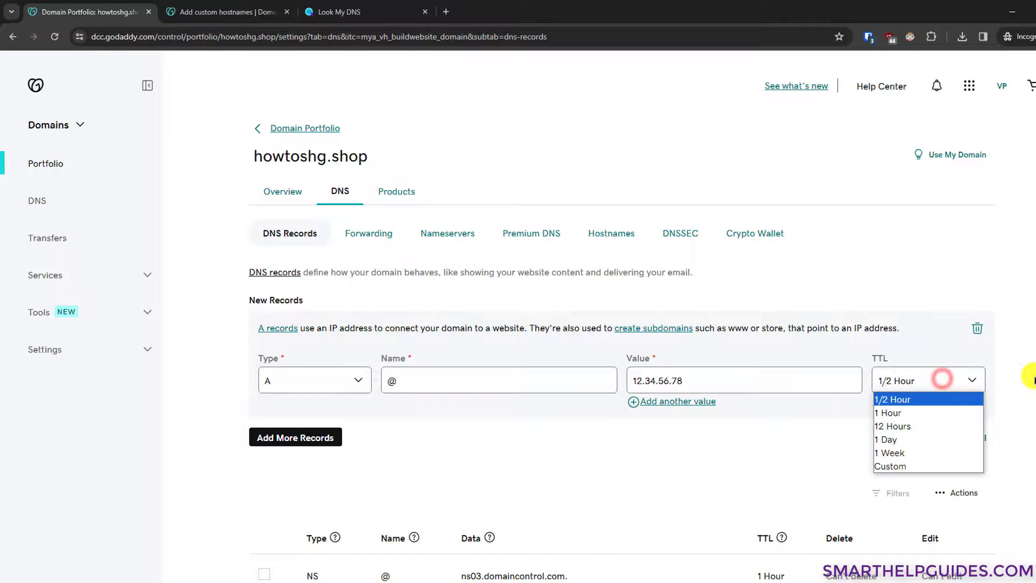
left_click(941, 379)
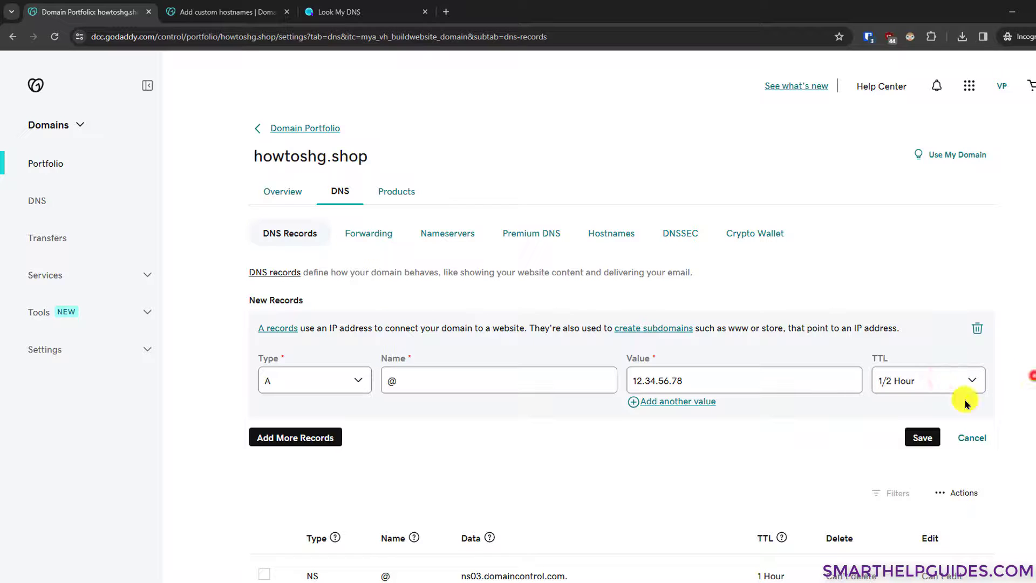
left_click(917, 383)
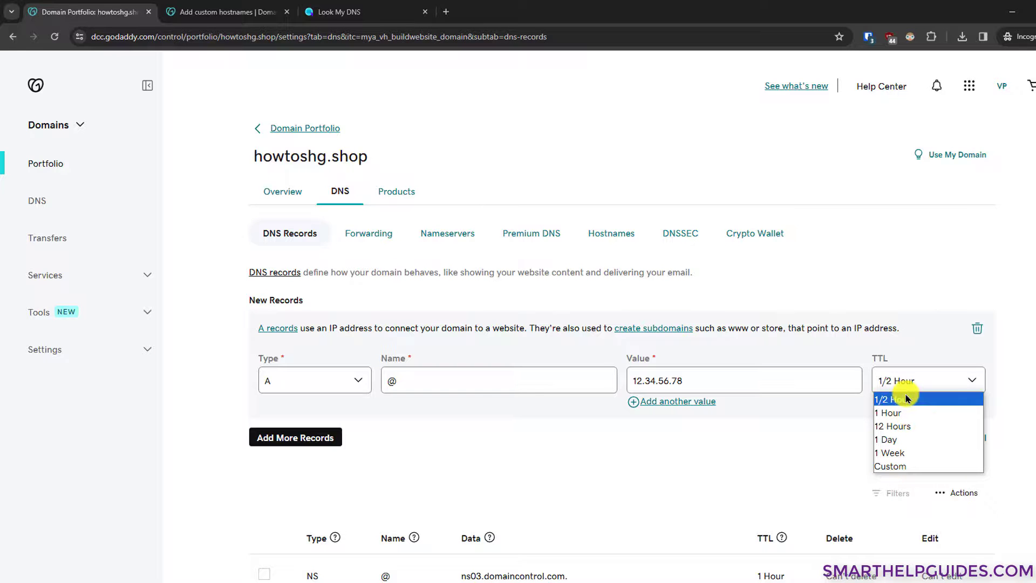
left_click(908, 398)
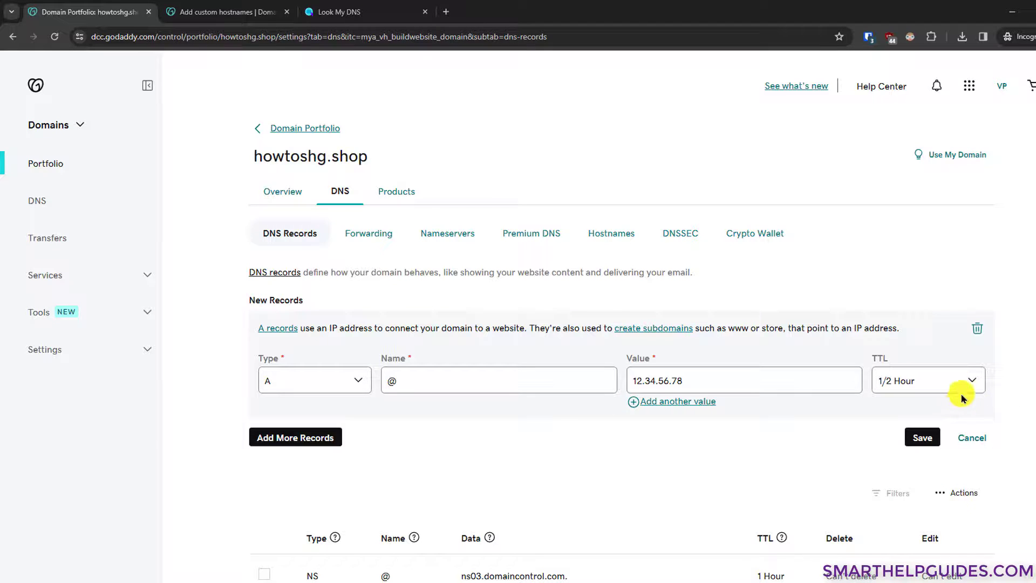
left_click(936, 440)
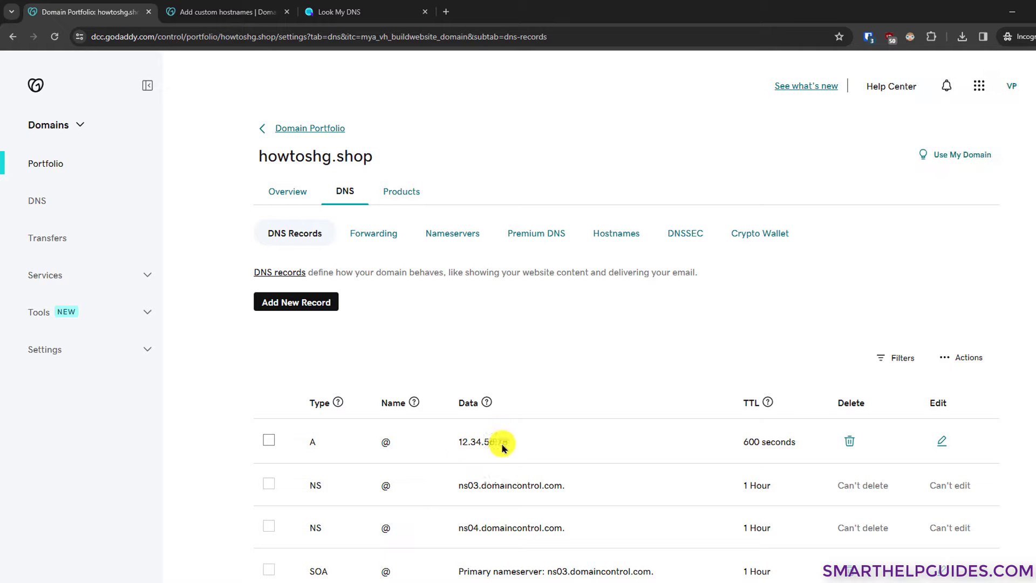
Add and save a CNAME record with the name www and the value @
left_click(287, 302)
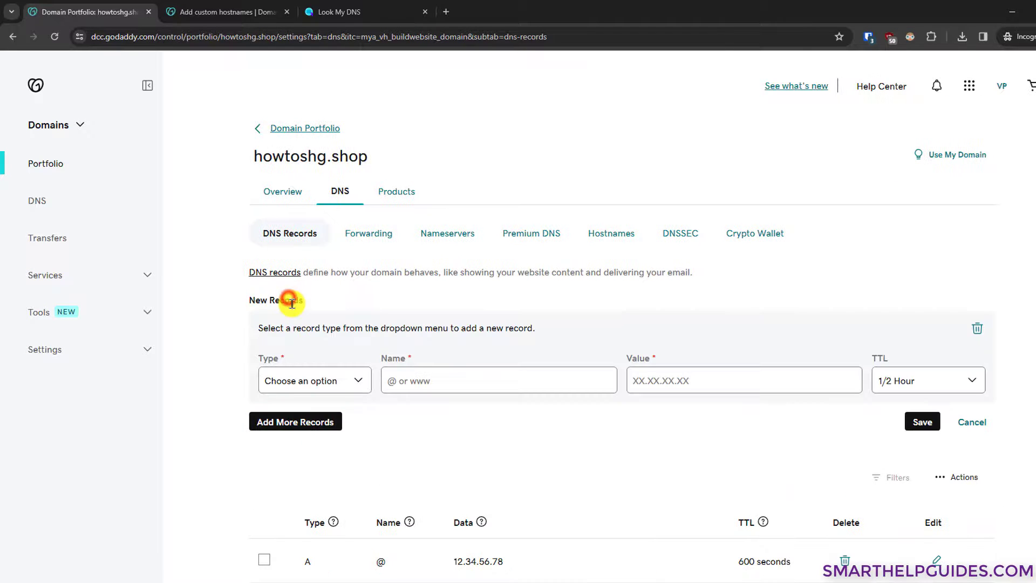
left_click(297, 381)
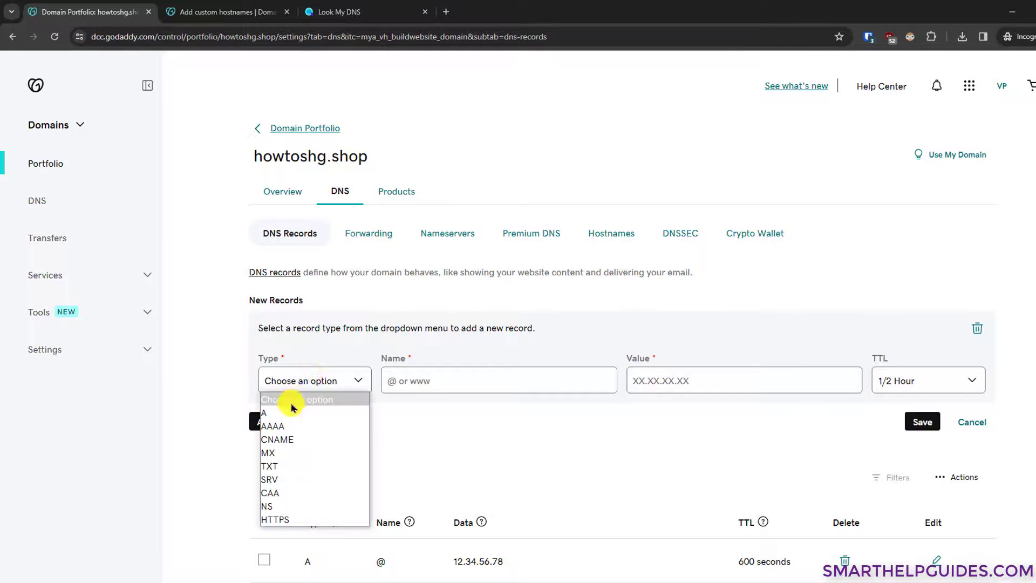
left_click(287, 440)
left_click(404, 382)
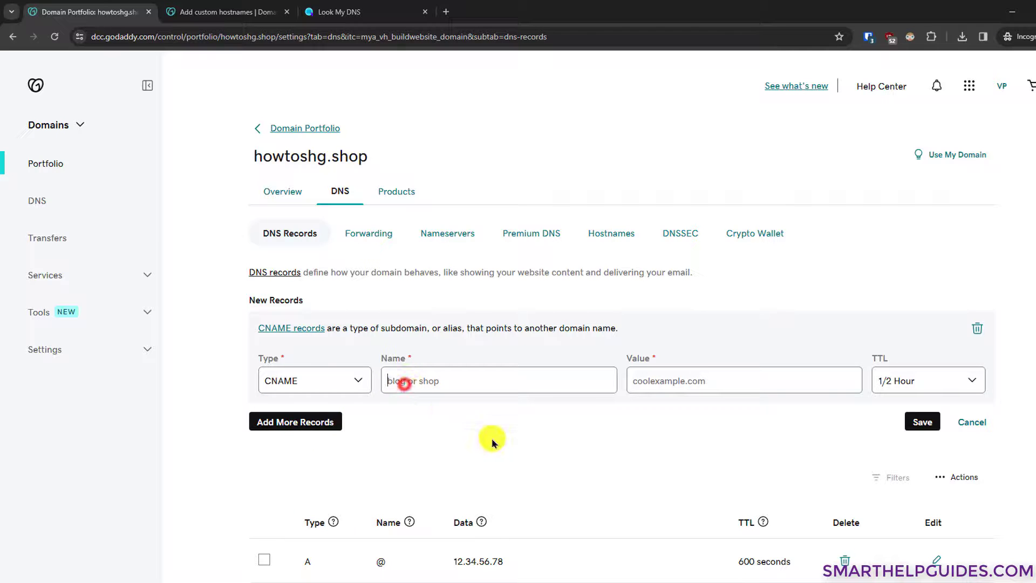
type("www")
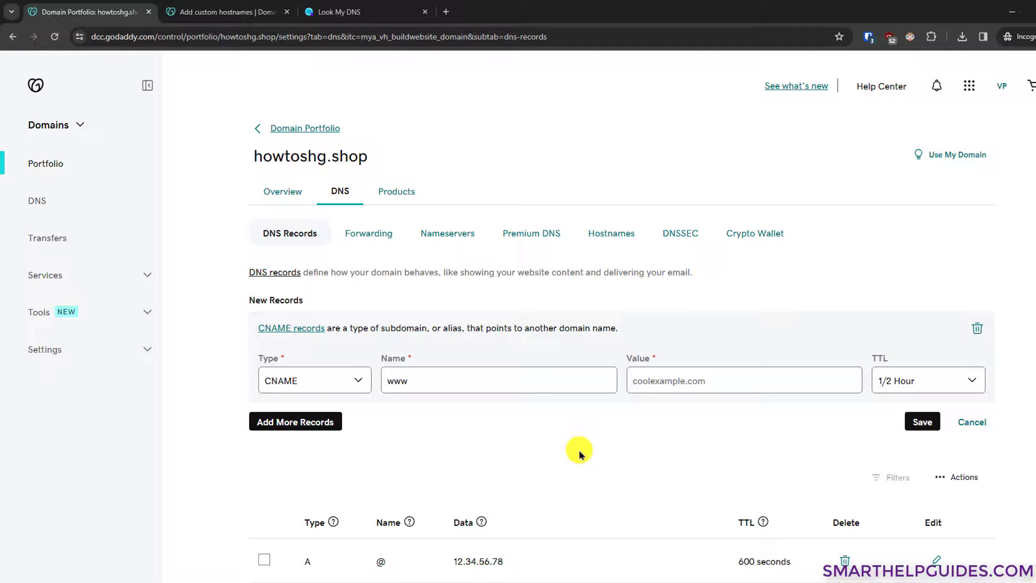
left_click(689, 380)
type("@")
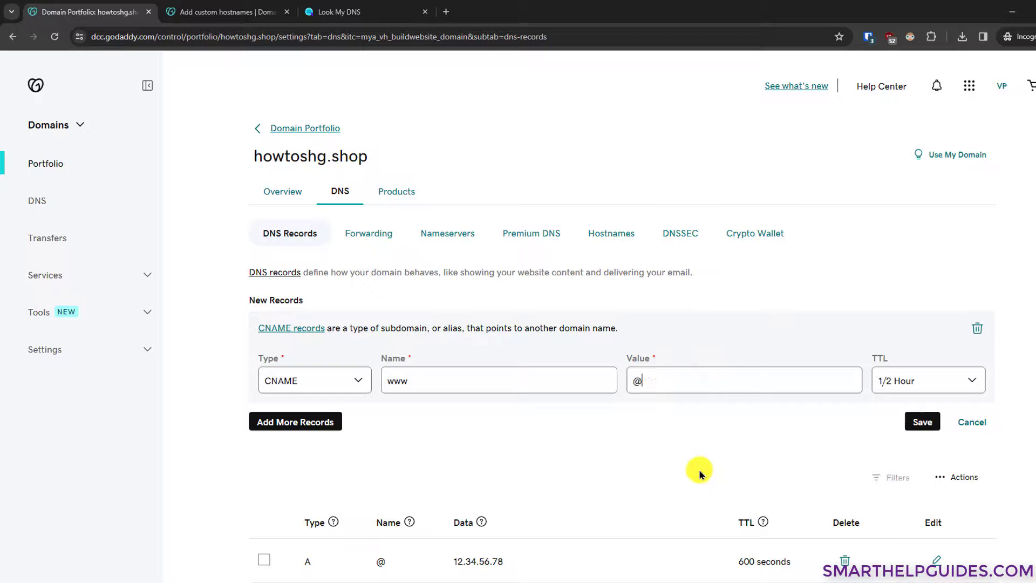
left_click(735, 422)
left_click(919, 421)
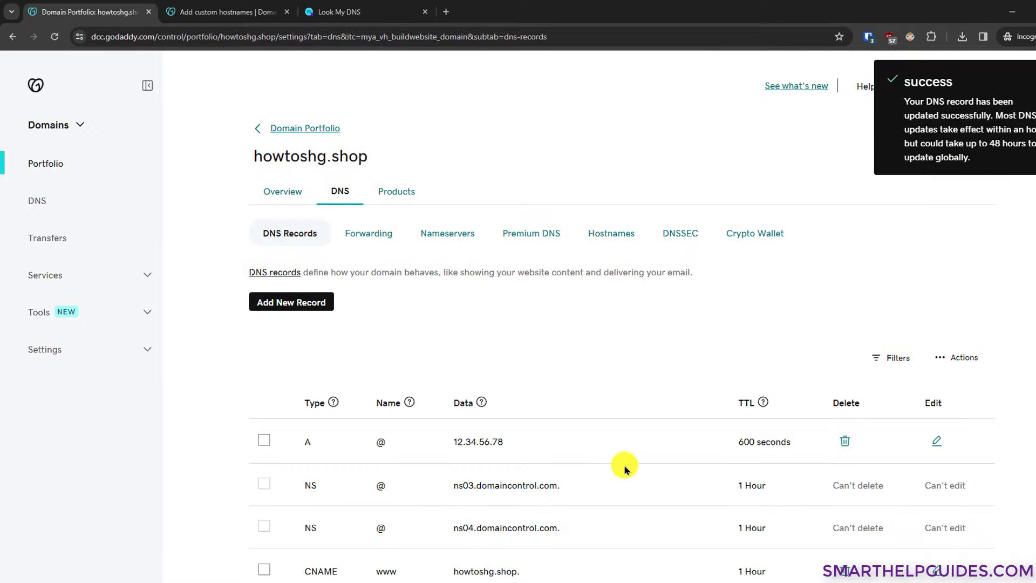
Try to save a new AAAA record with the name @ and the value fe:20:00
scroll(621, 467, "down", 1)
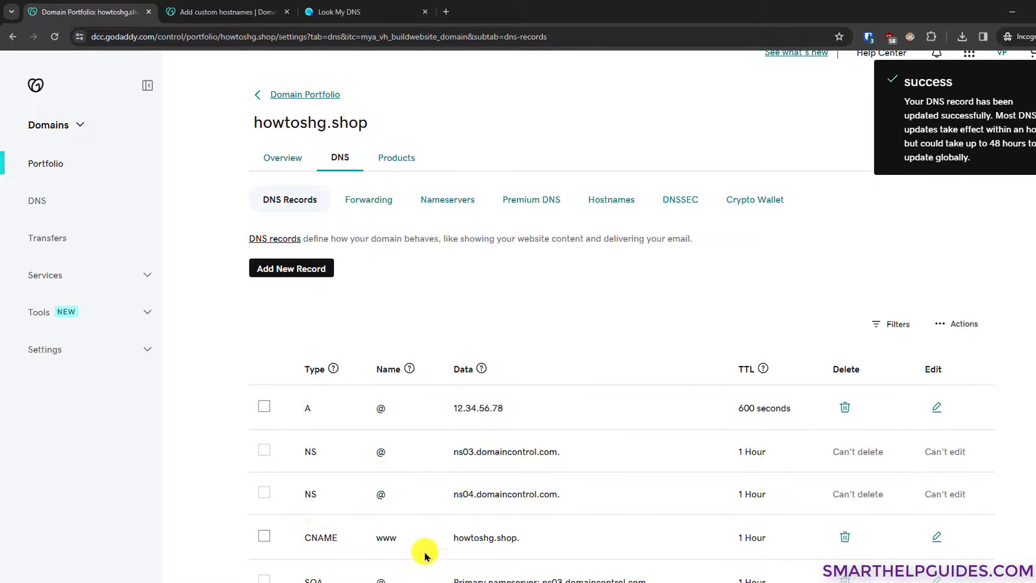
left_click(292, 268)
left_click(302, 346)
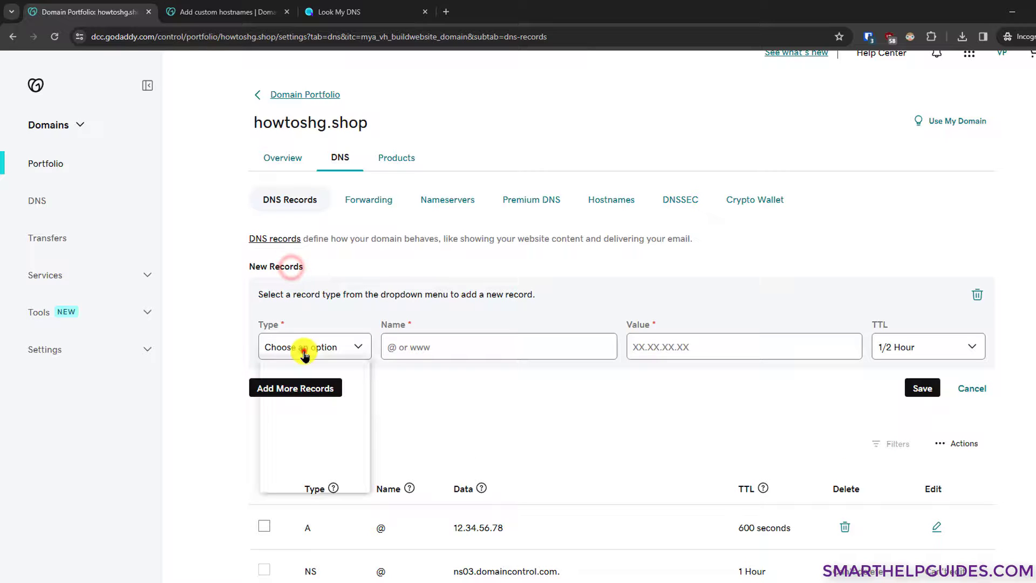
left_click(312, 392)
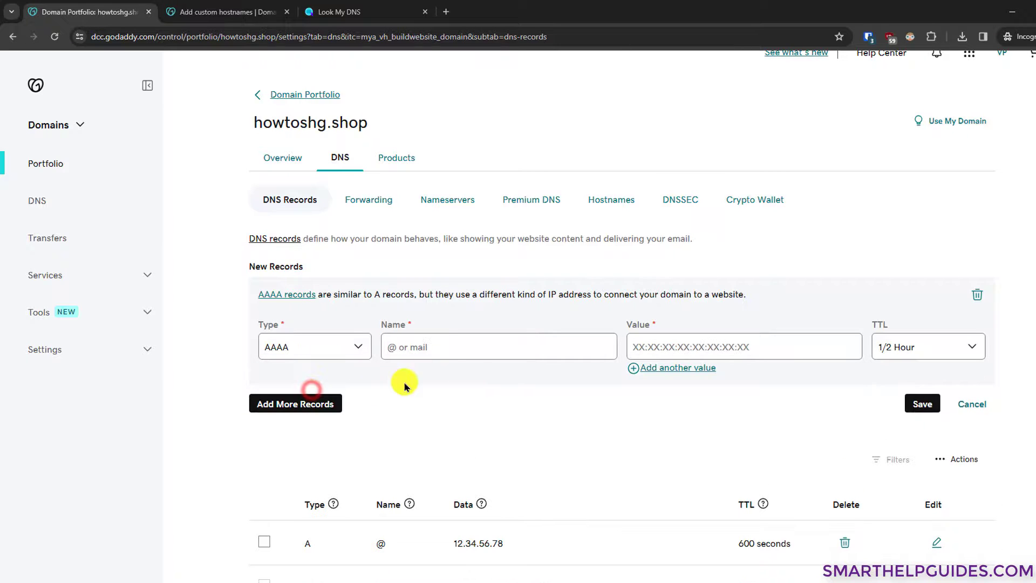
left_click(445, 347)
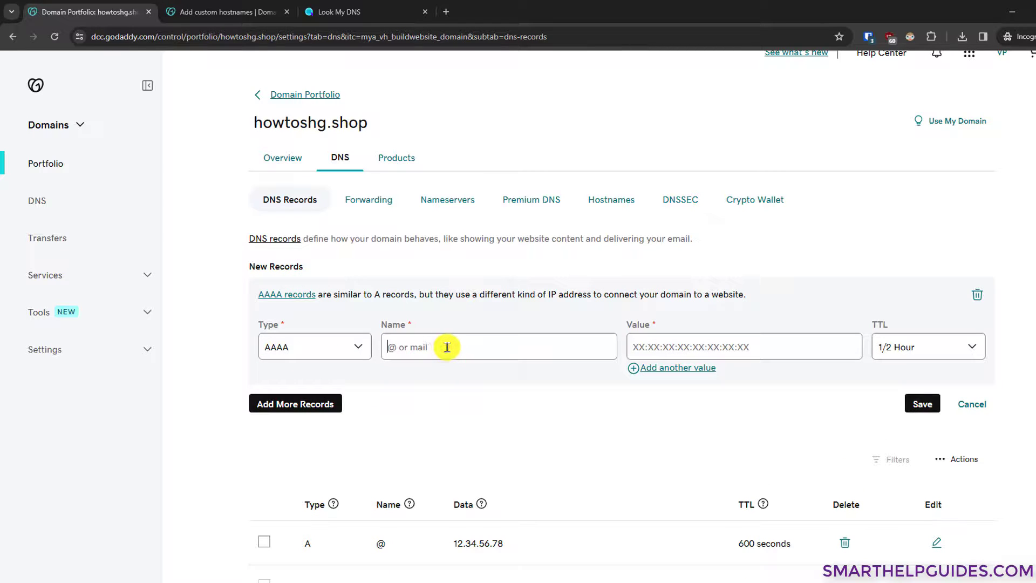
type("@")
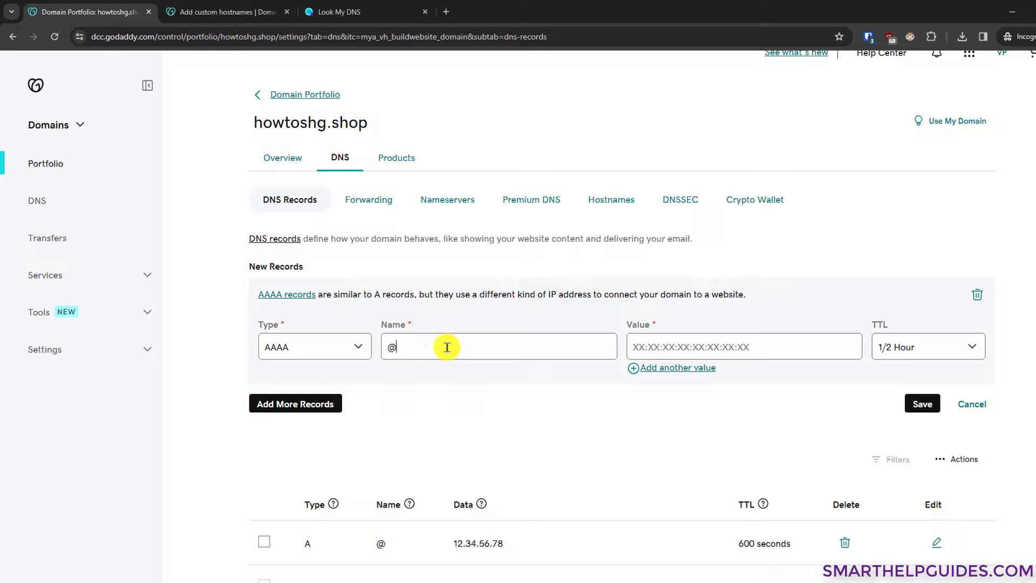
left_click(717, 347)
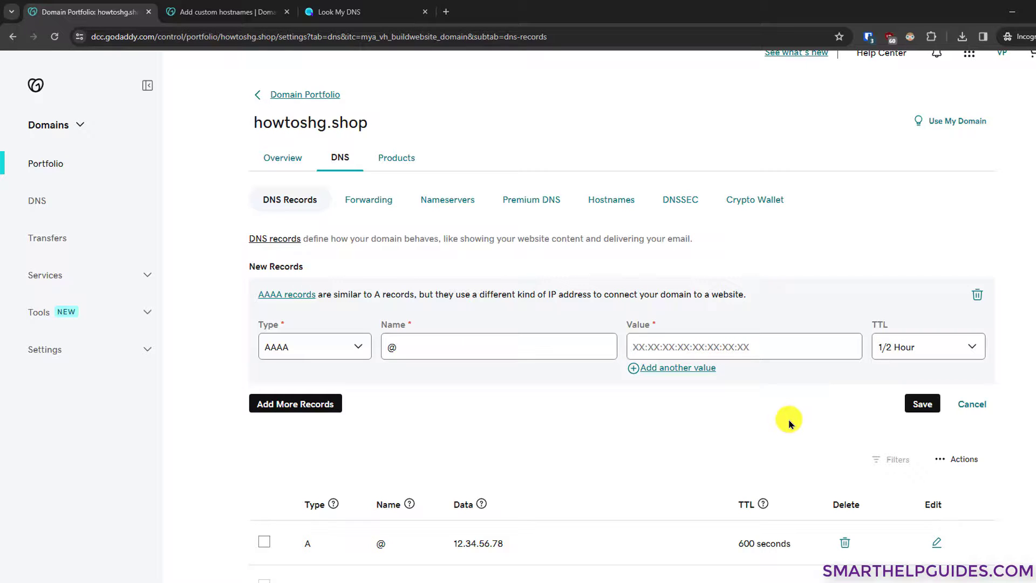
type("fe")
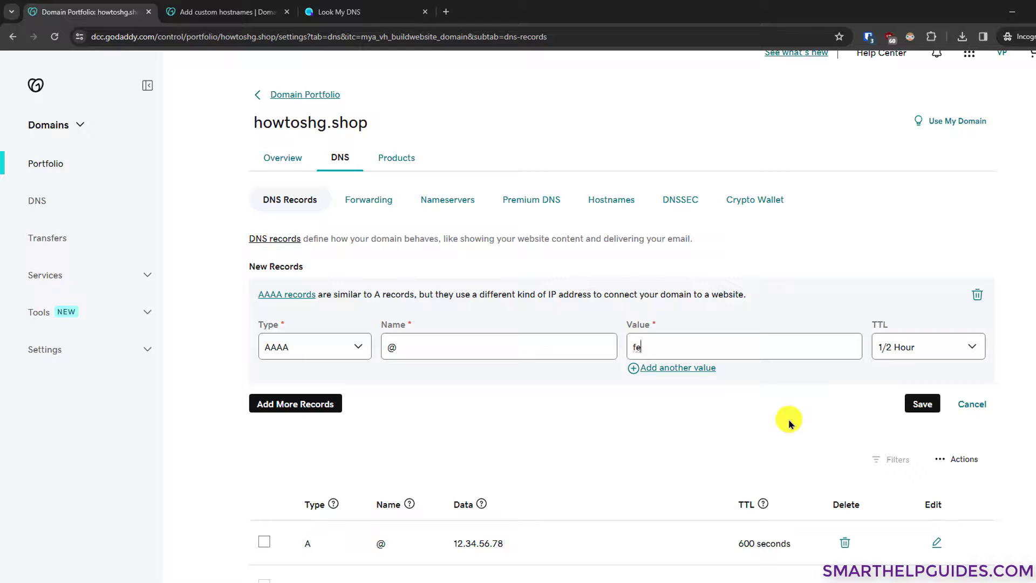
type(":20:00")
left_click(913, 404)
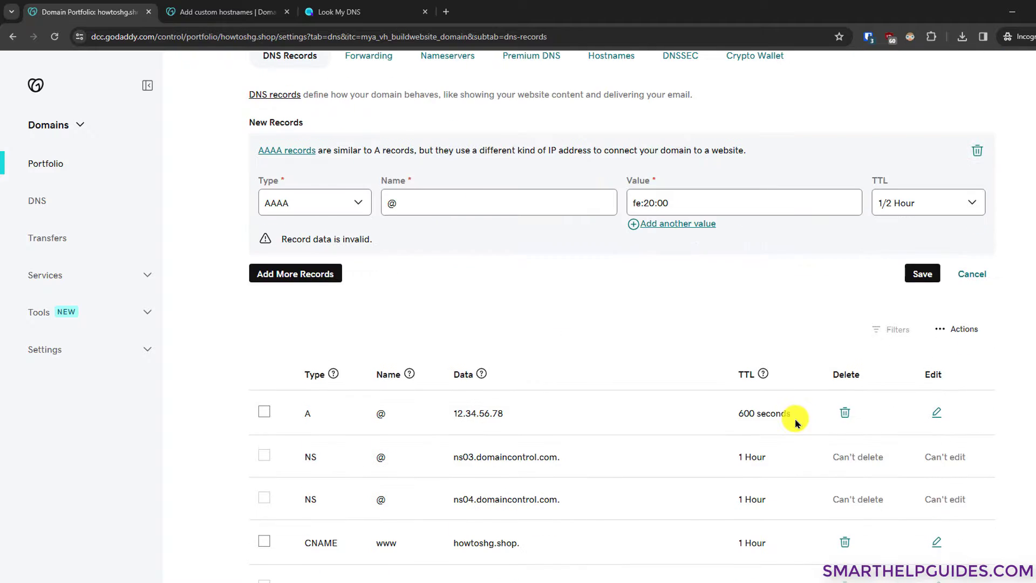
Switch the new record to TXT, name it google, enter the domain verification token as its value and save it
left_click(339, 251)
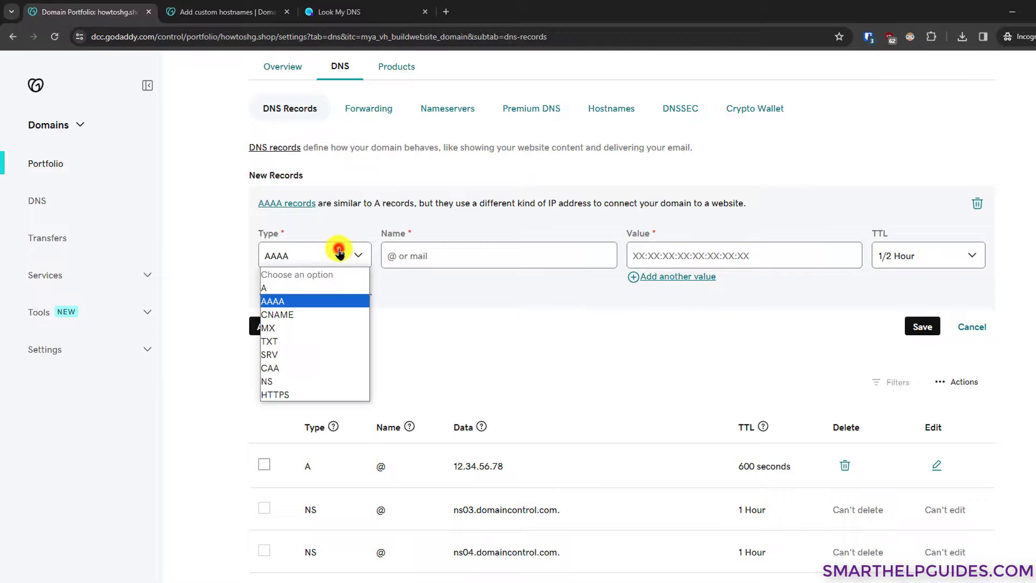
left_click(343, 340)
left_click(475, 251)
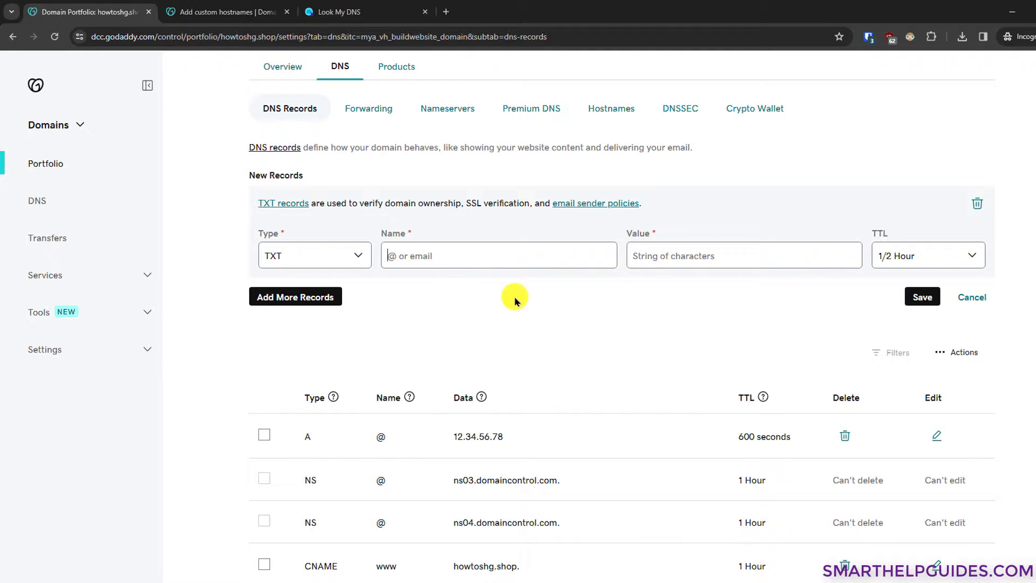
type("@")
double_click(410, 263)
type("google")
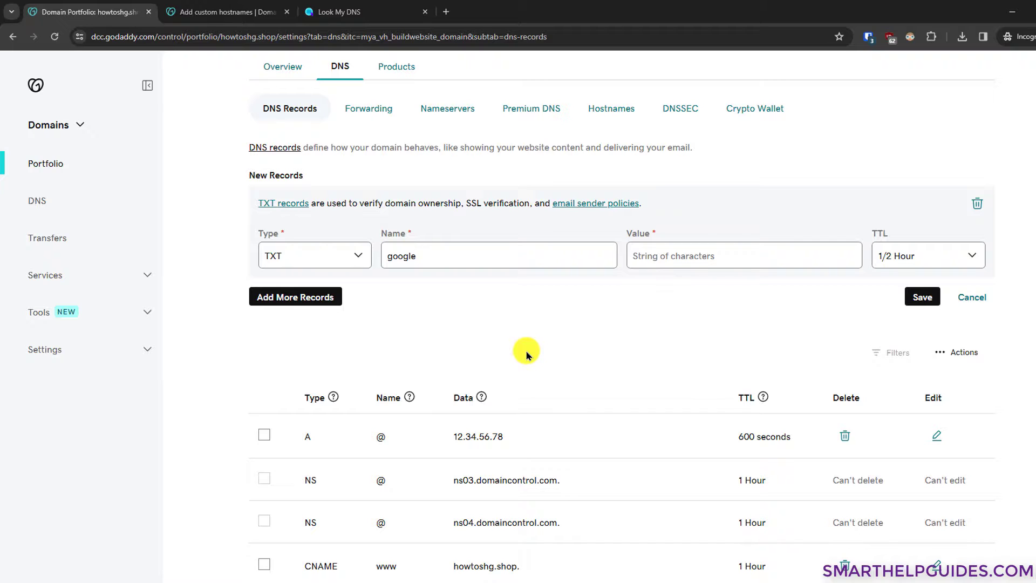
left_click(665, 258)
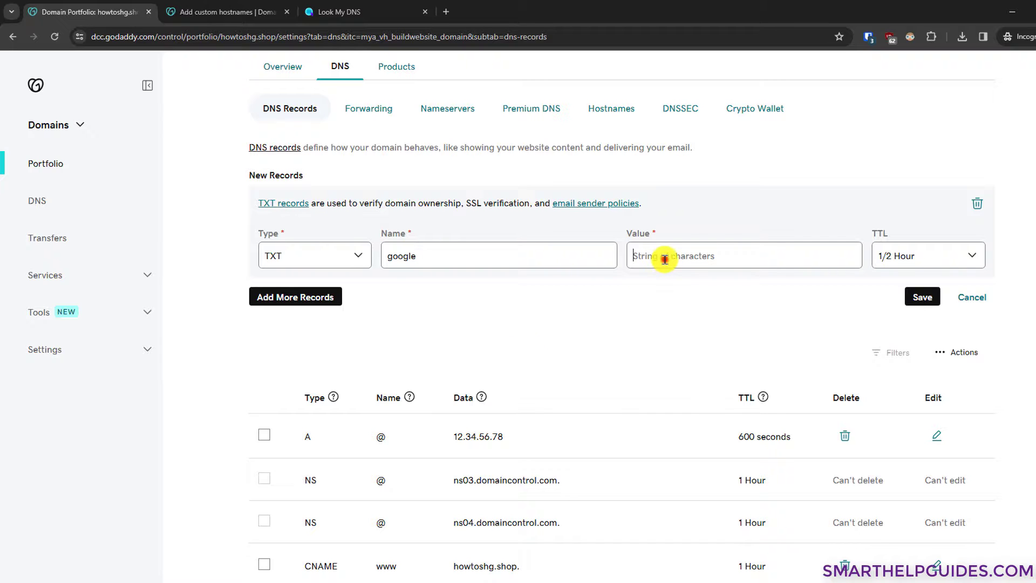
type("verif")
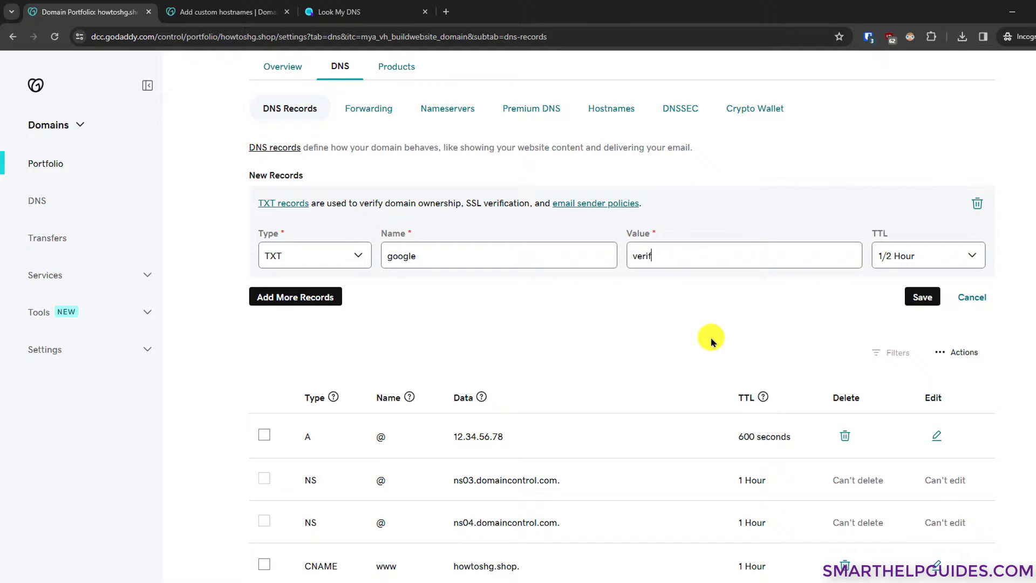
type("y=45454dsds")
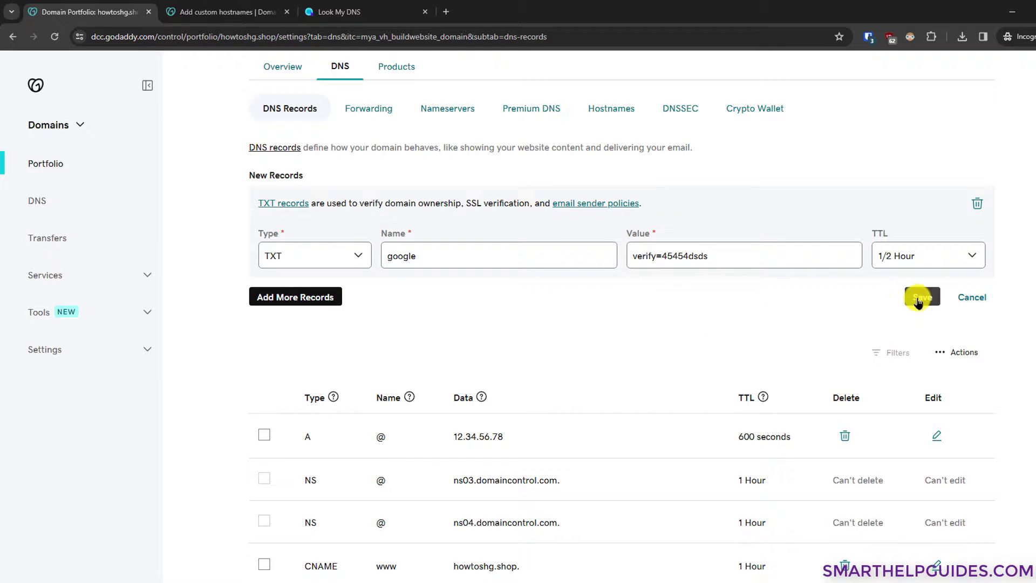
left_click(921, 296)
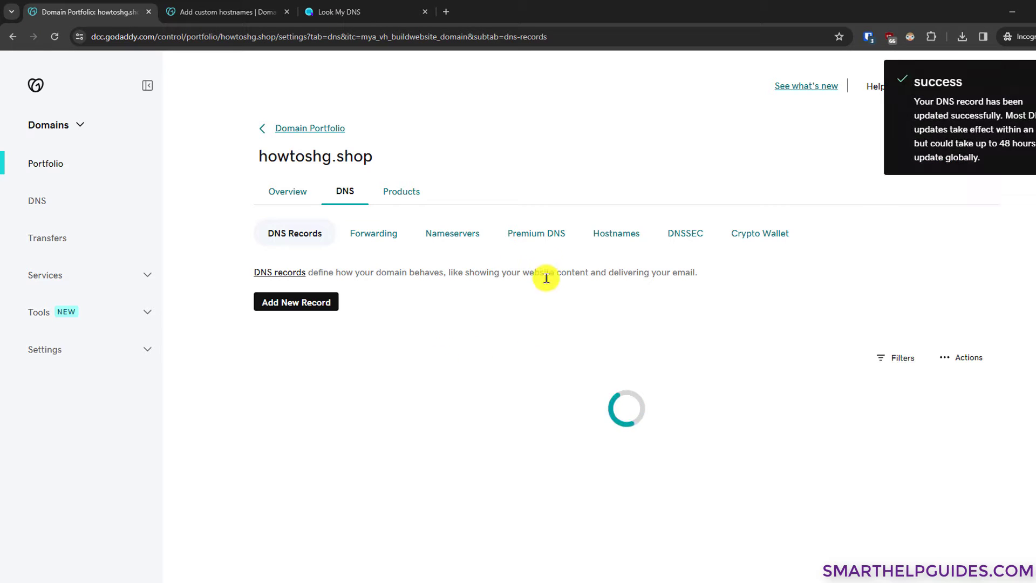
Fill in a new MX record with the name mail, priority 0 and the value smtp.se.com, leaving it unsaved
left_click(288, 305)
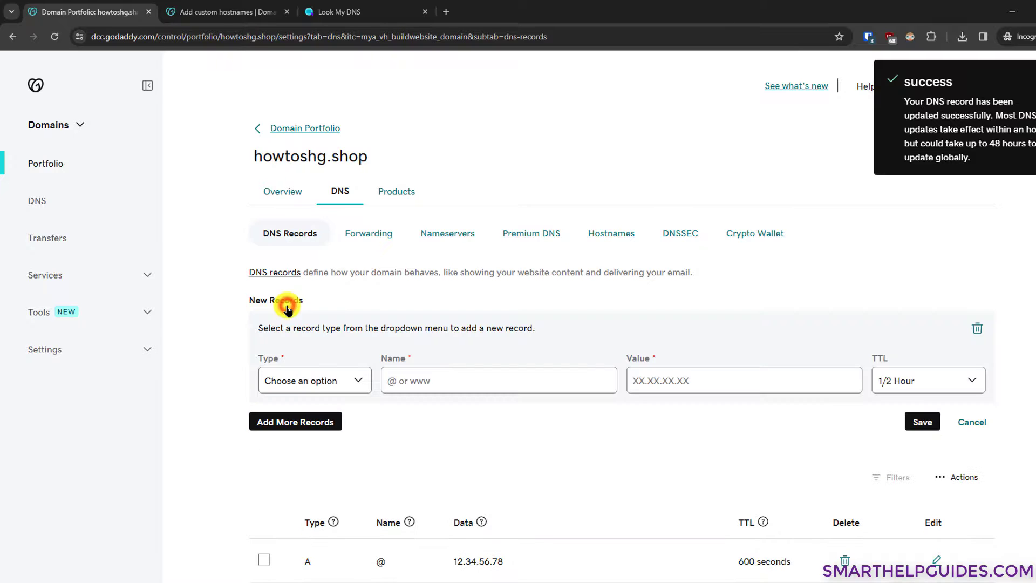
left_click(316, 380)
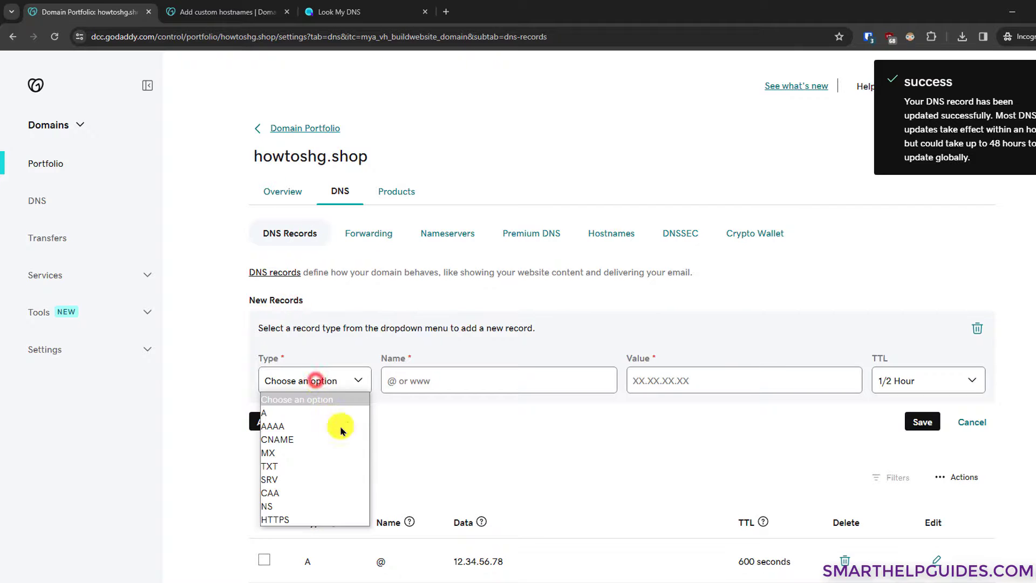
left_click(295, 453)
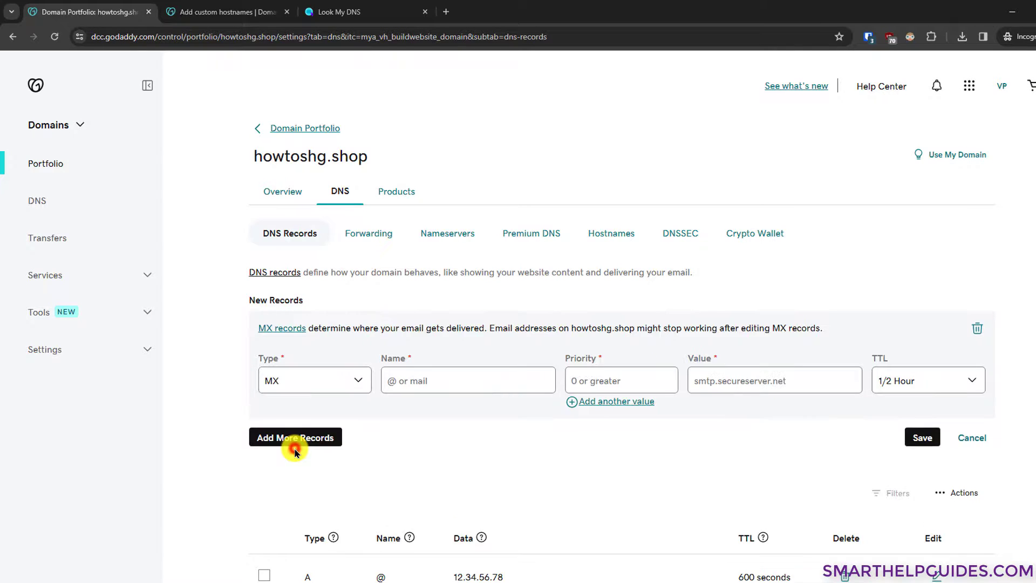
left_click(428, 383)
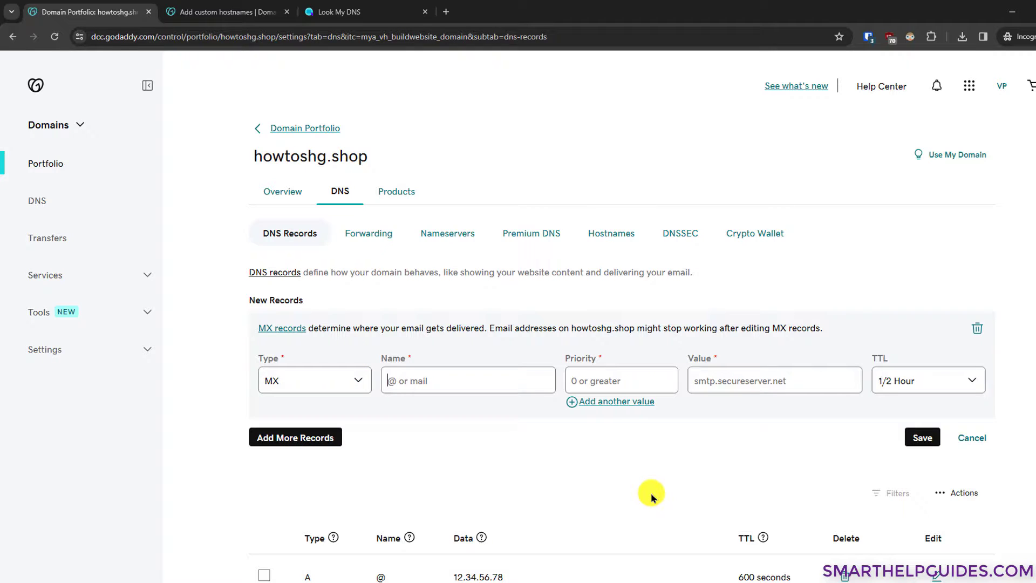
type("mai")
type("0")
left_click(747, 378)
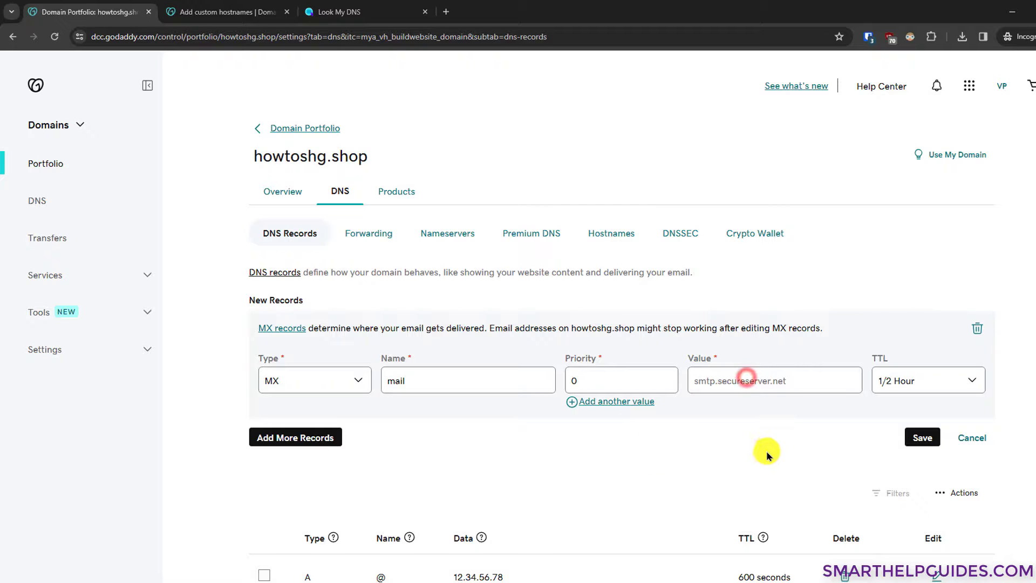
type("smtp.se.com")
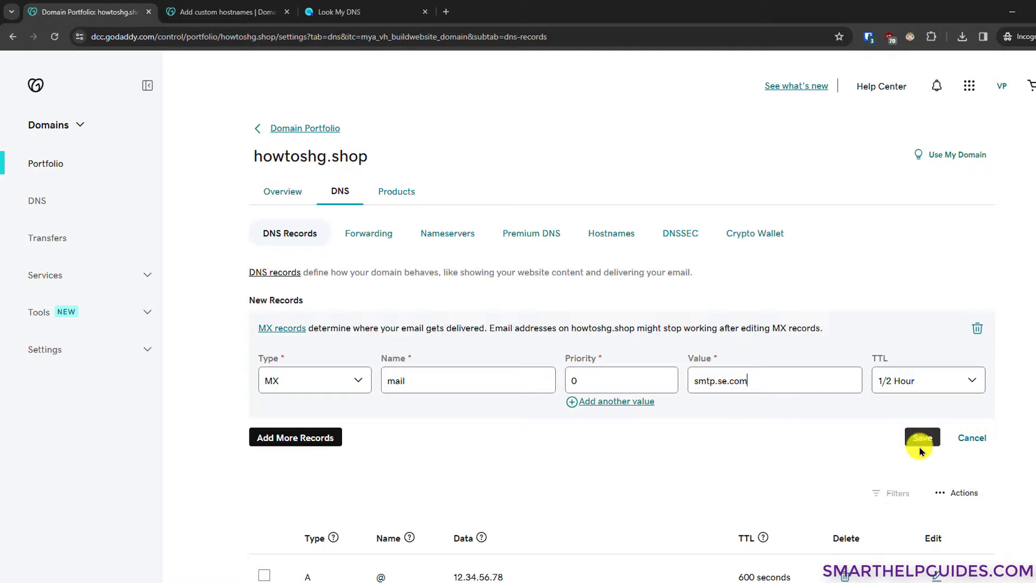
scroll(569, 440, "down", 3)
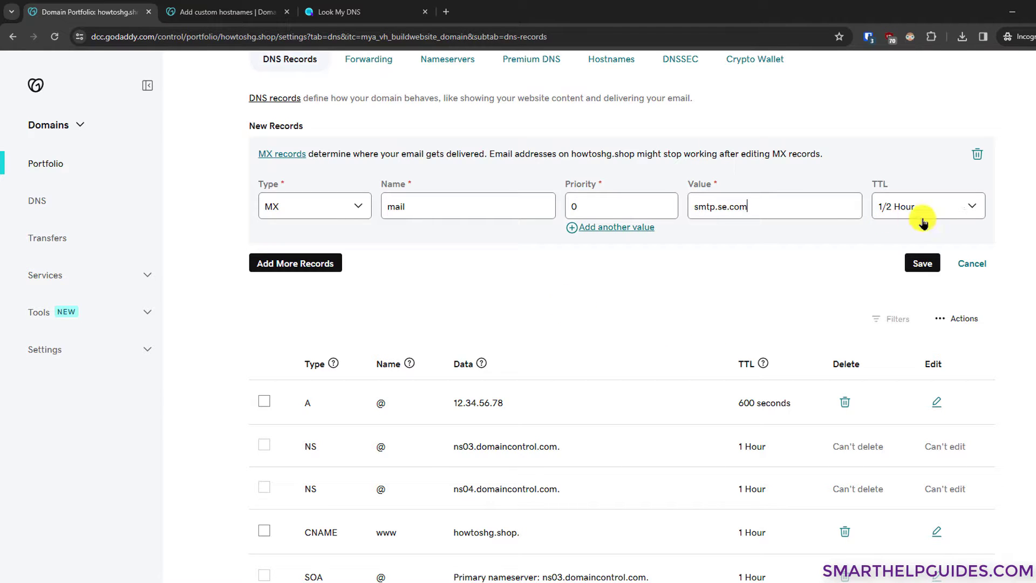
scroll(572, 378, "down", 1)
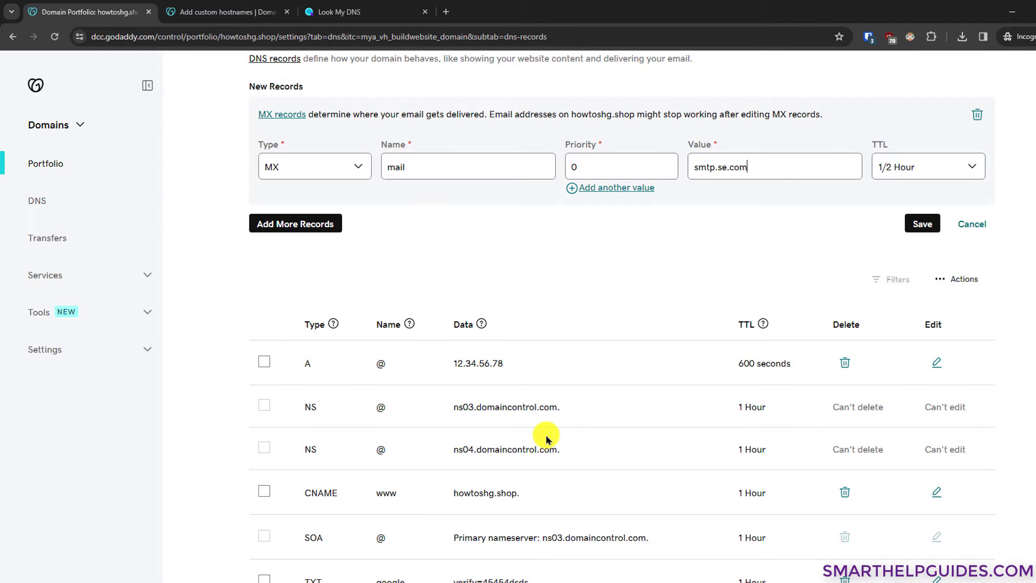
scroll(567, 433, "up", 4)
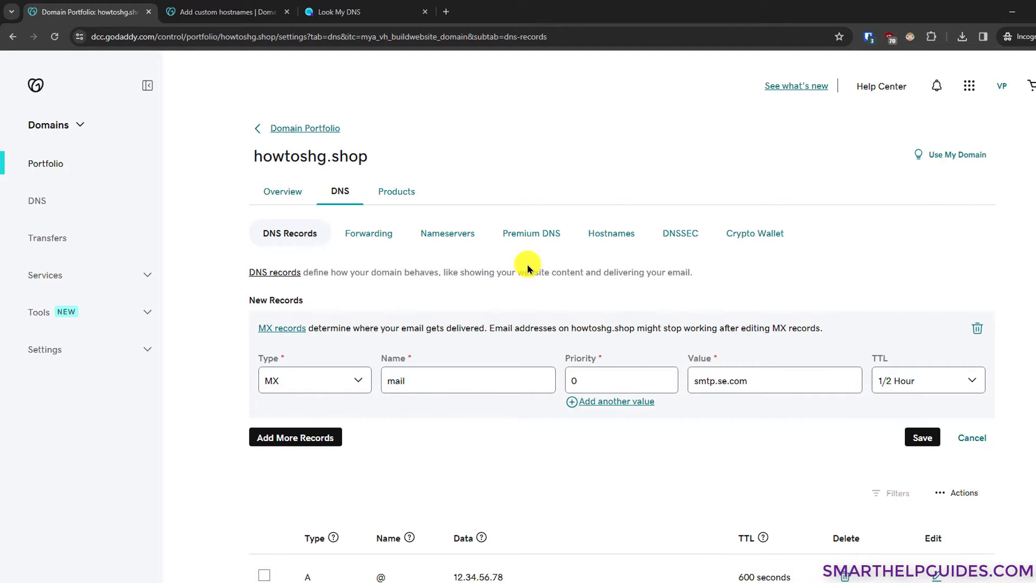
Add and save a hostname for howtoshg.shop with the host ns1 and the IP address 1.2.34.5
left_click(612, 235)
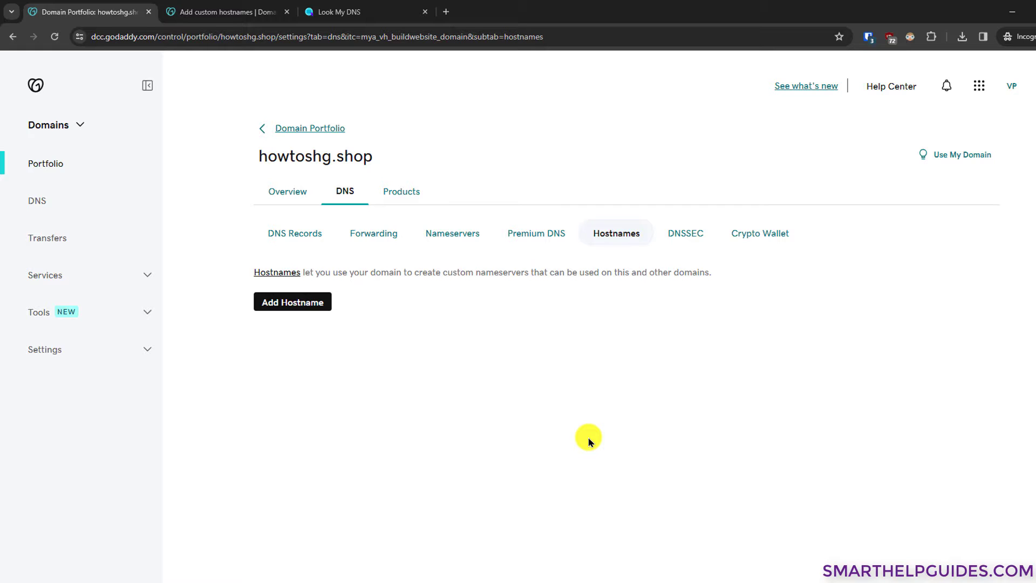
left_click(304, 296)
left_click(412, 335)
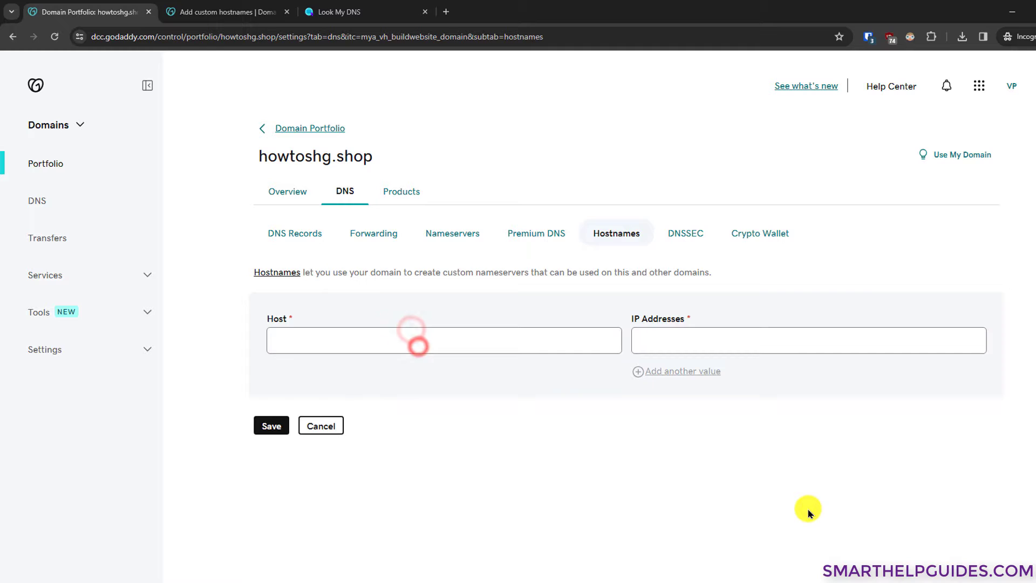
type("ns1")
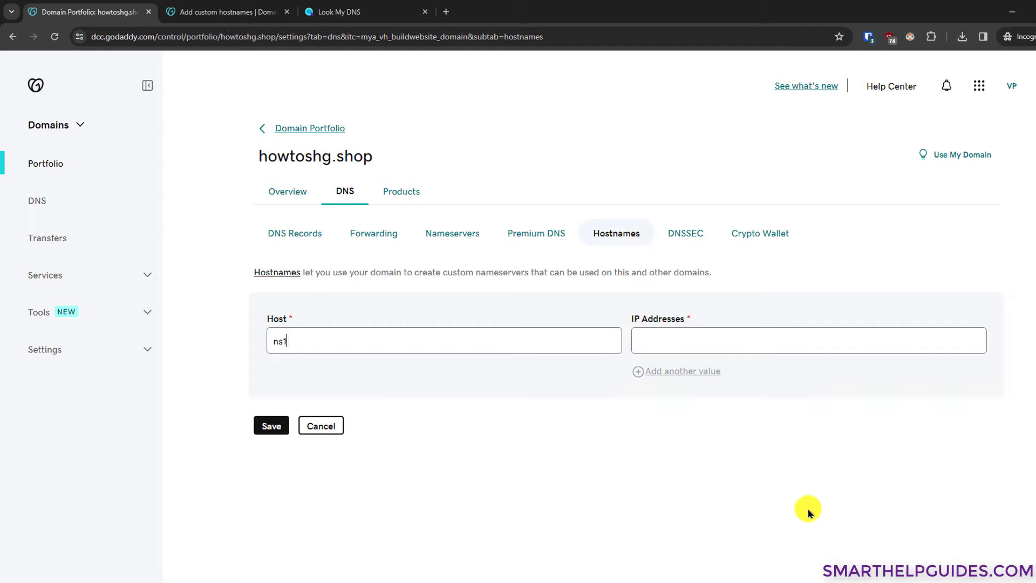
type(".2.34.5")
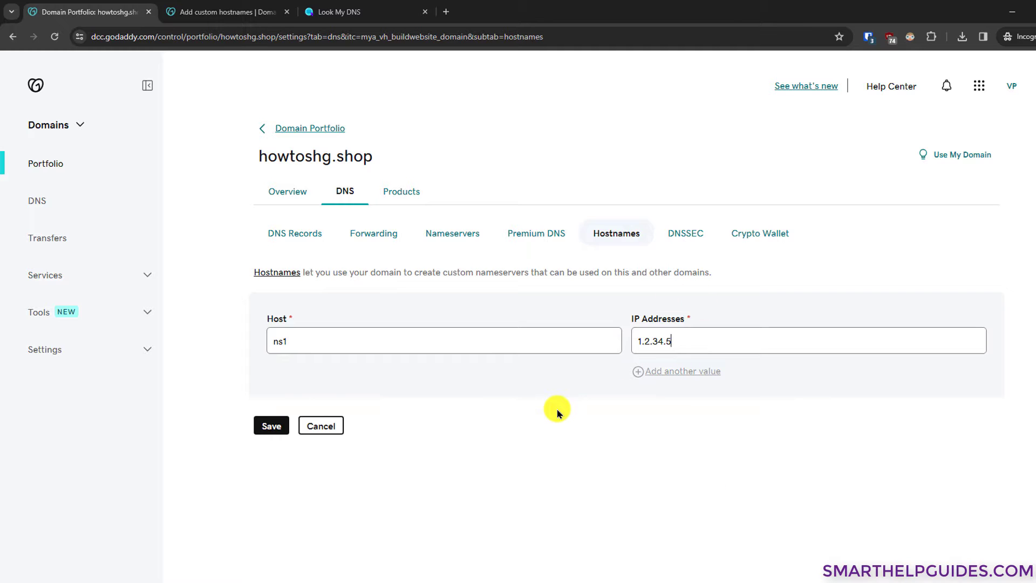
left_click(266, 424)
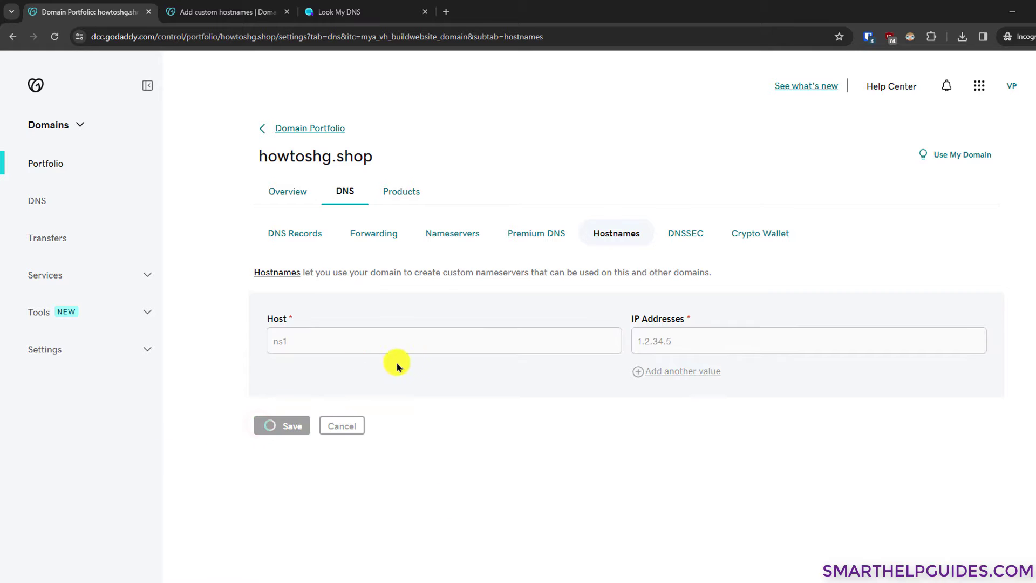
Add and save a second hostname with the host ns2 and the IP address 1.2.34.6
left_click(279, 312)
left_click(320, 375)
type("ns2")
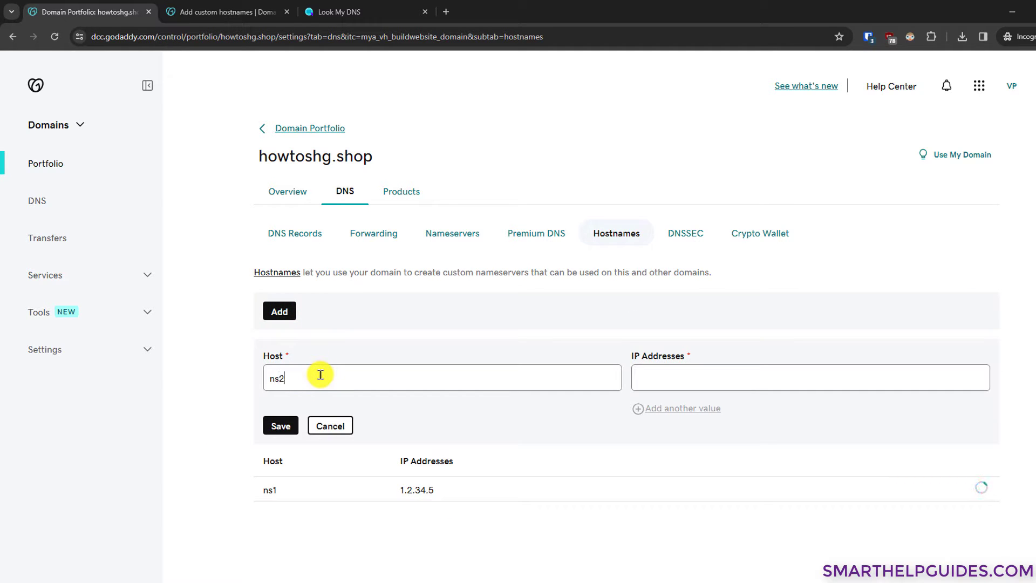
key("Tab")
type("12.345.55")
left_click(285, 424)
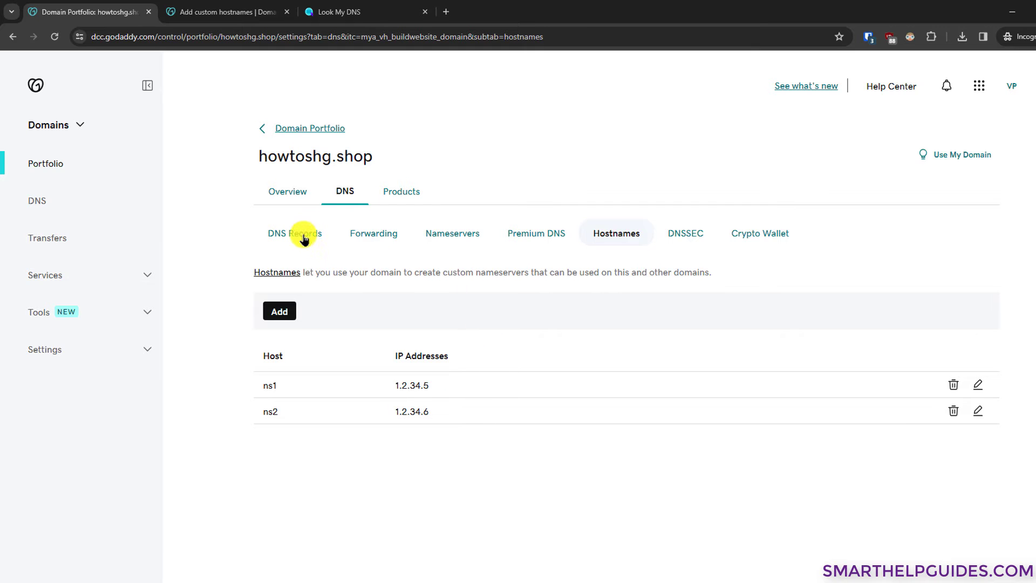
Start changing howtoshg.shop to its own nameservers and enter ns1.howtoshg.shop as the first nameserver
left_click(446, 235)
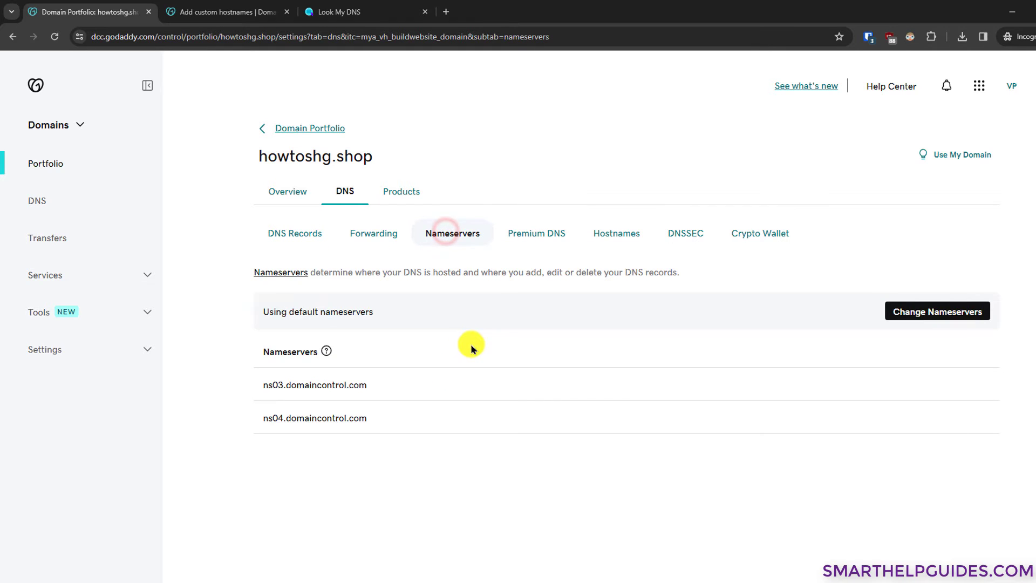
left_click(953, 312)
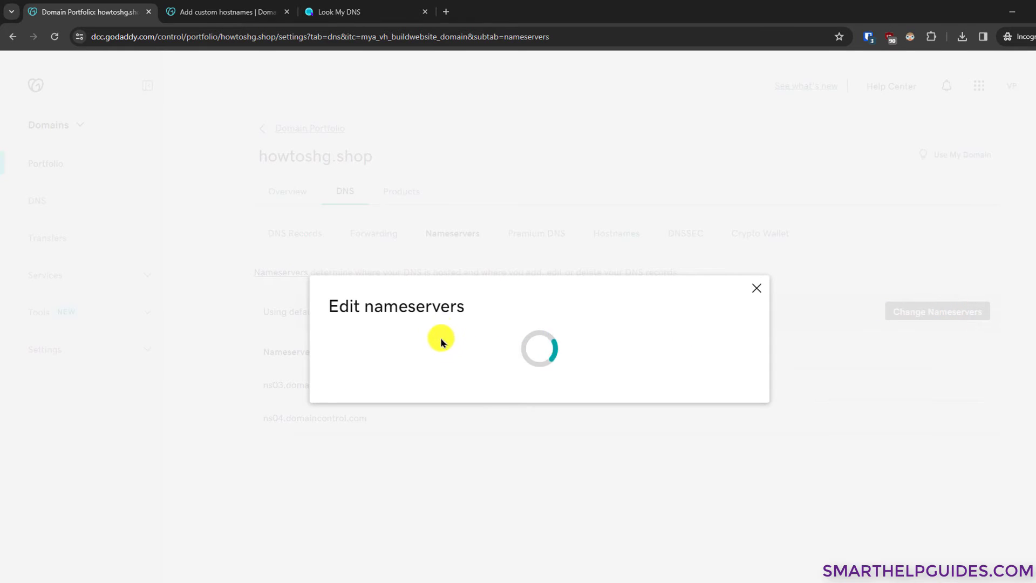
left_click(369, 379)
left_click(379, 324)
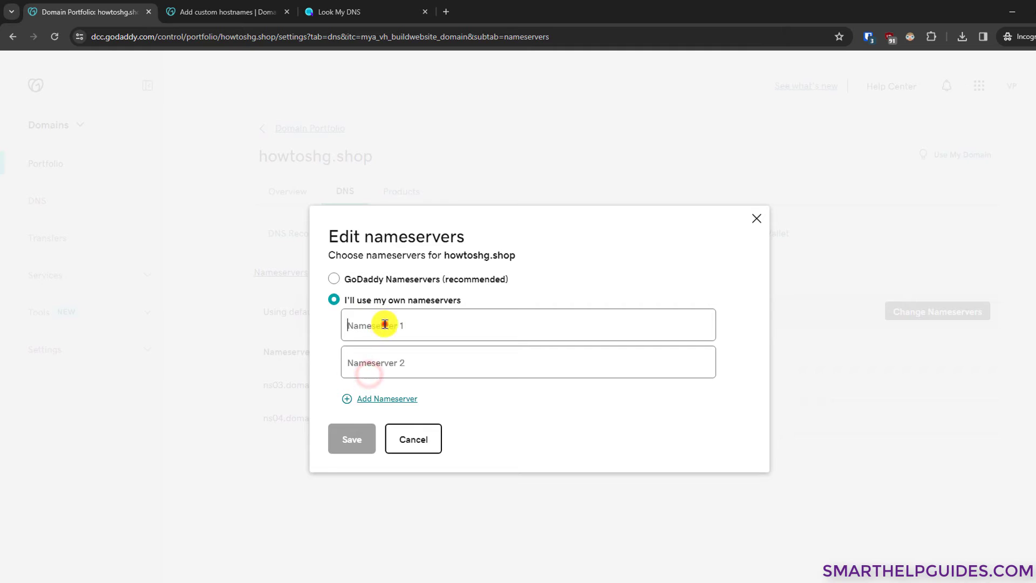
type("ns1.")
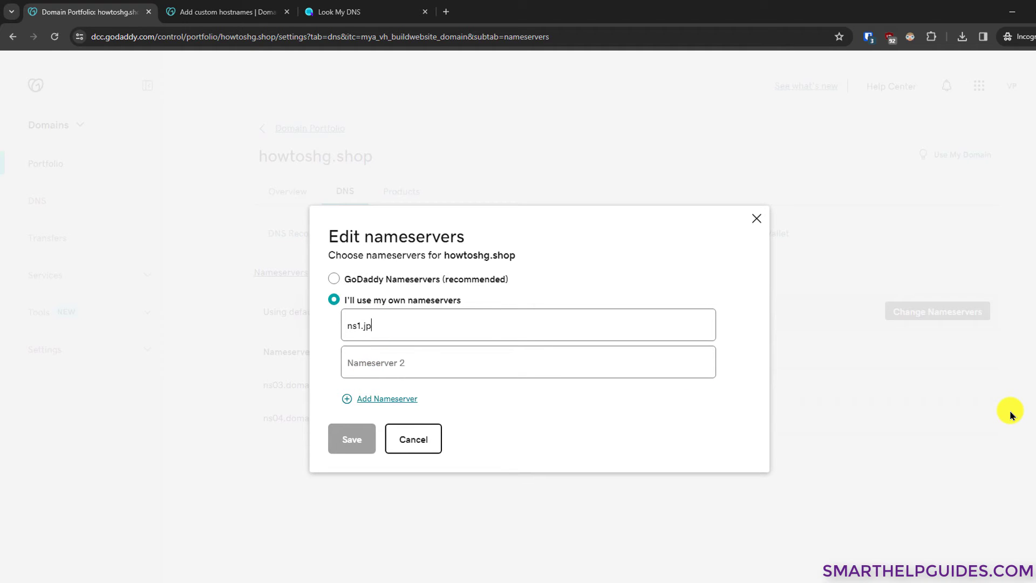
type("howtohs")
key("BackSpace")
type("shg.co")
key("BackSpace")
key("BackSpace")
type("shop")
Enter ns2.howtoshg.shop as the second nameserver and close the nameserver dialog without saving
key("Tab")
type("ns2.")
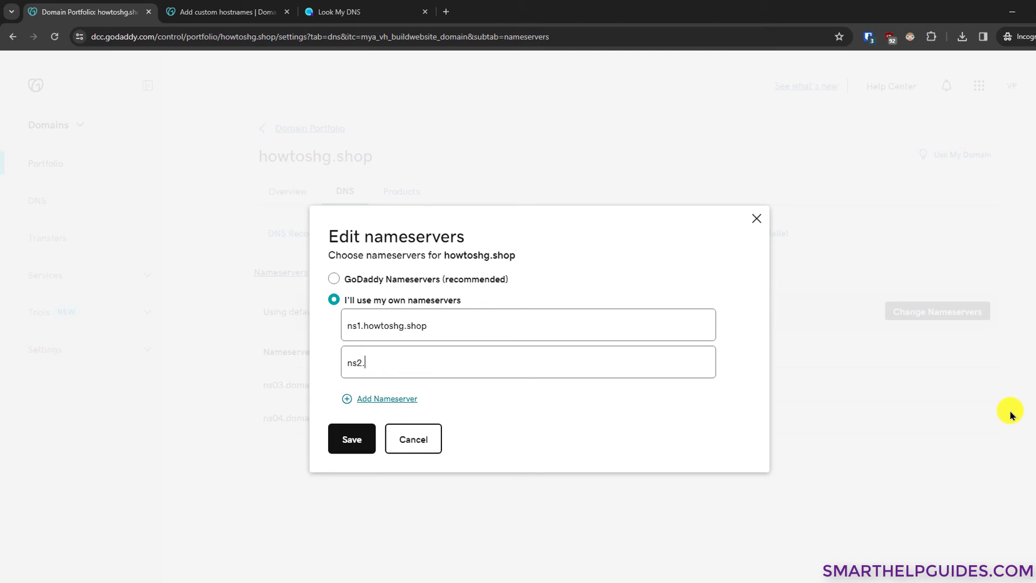
type("howtoshg.shop")
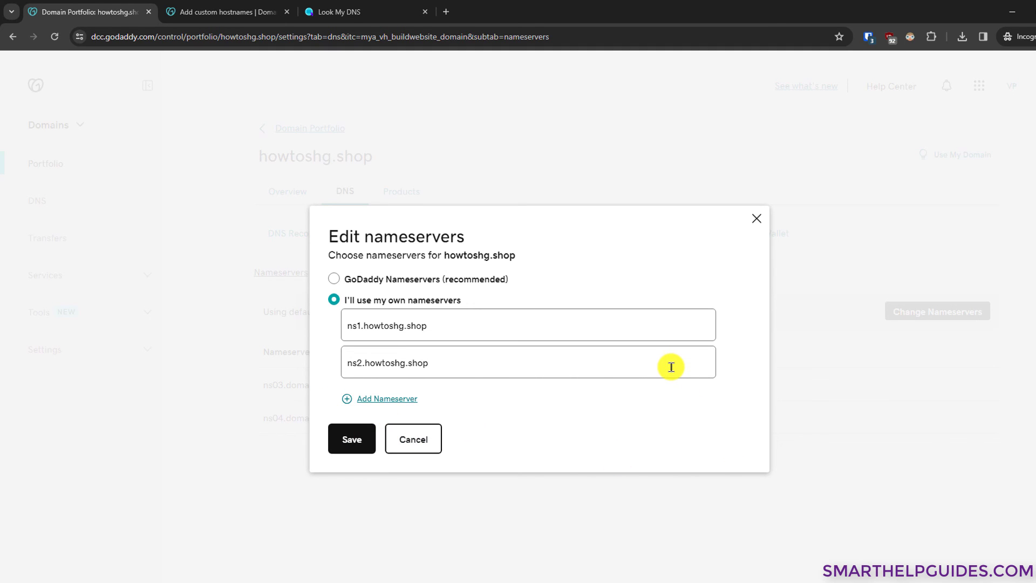
left_click(757, 219)
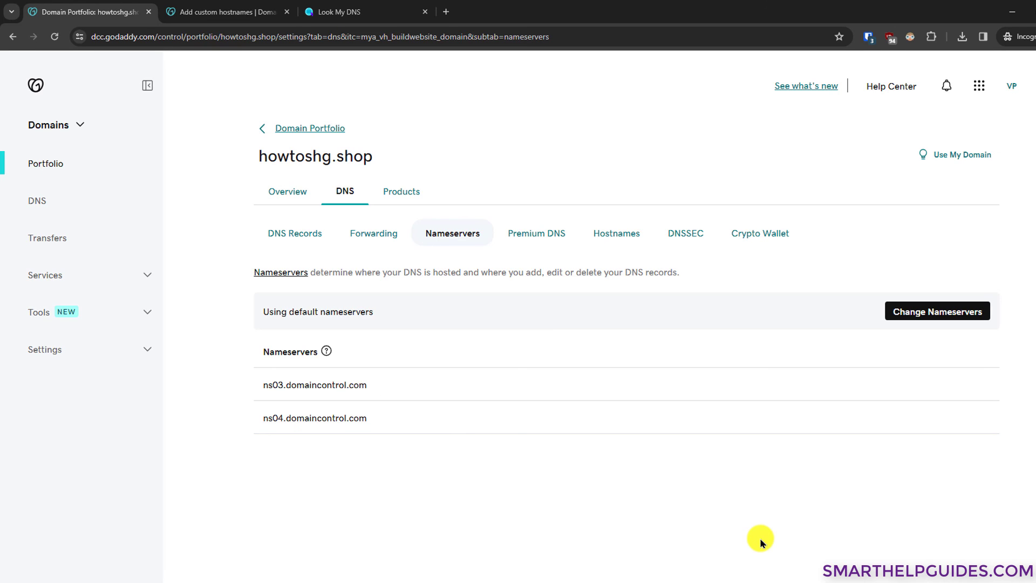